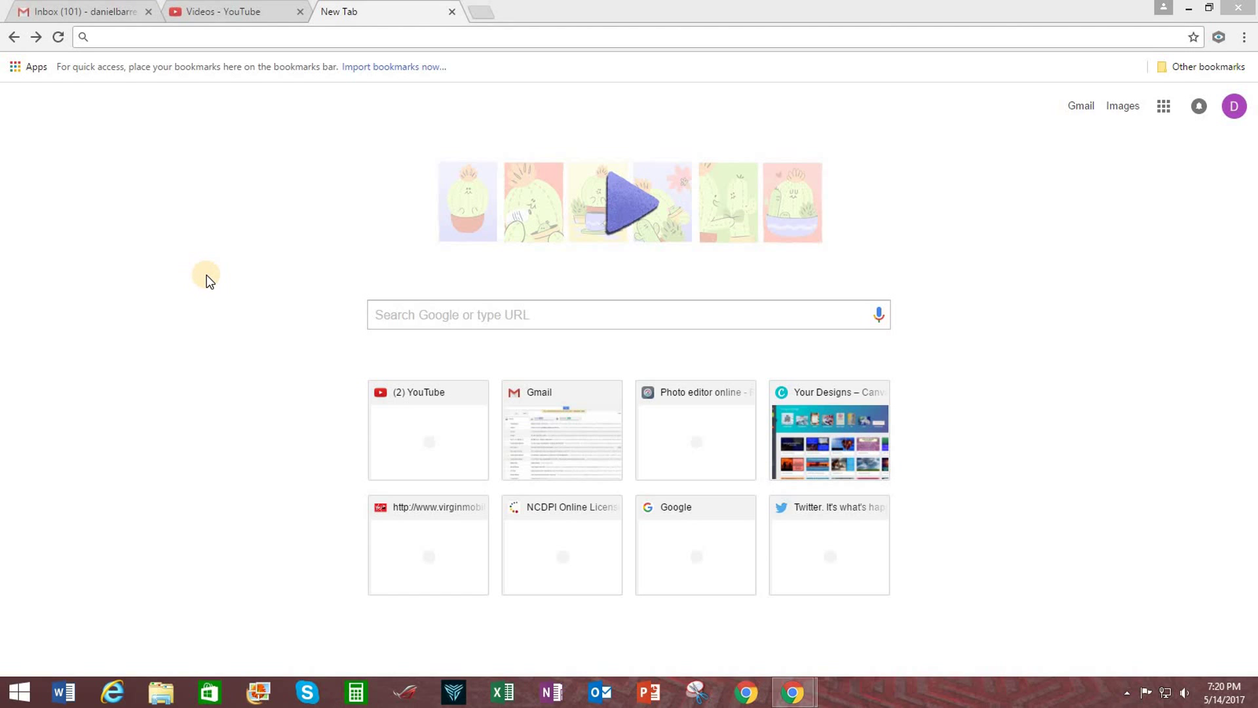
# Paste the Johnston County Public Schools schoolwires.net address into the new tab and load it.
pyautogui.click(136, 38)
pyautogui.rightClick(138, 37)
pyautogui.click(163, 112)
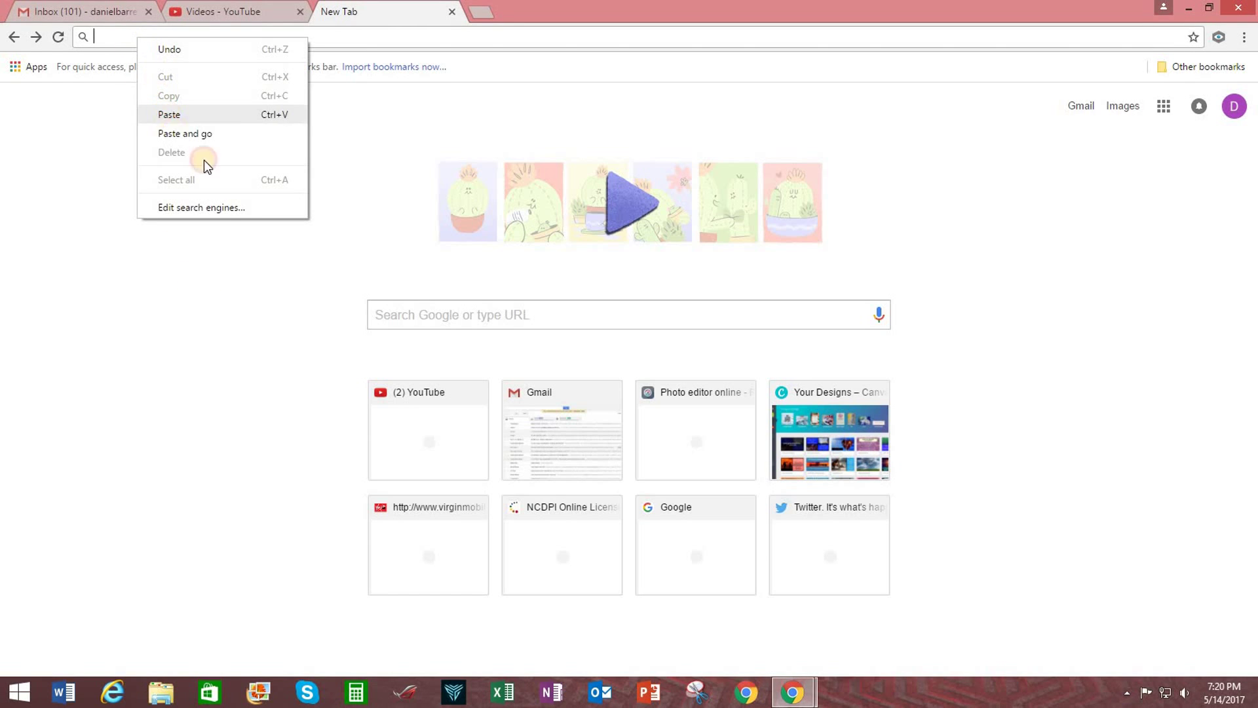
pyautogui.click(224, 259)
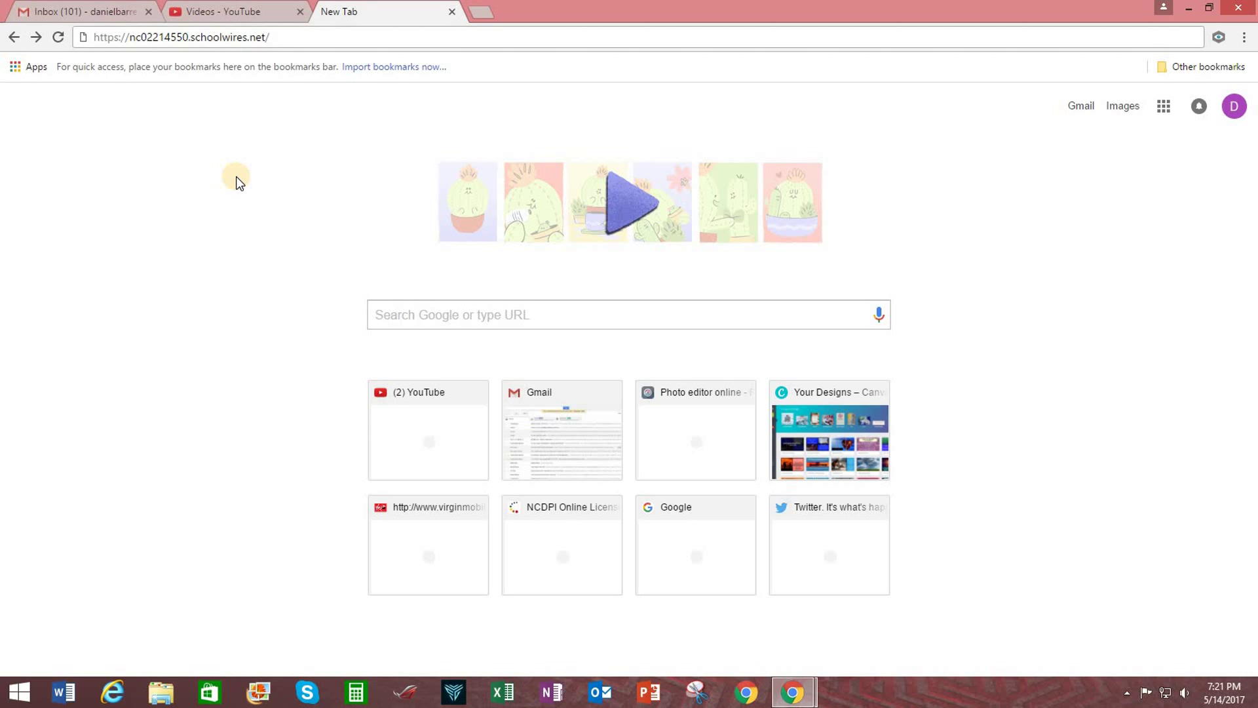
pyautogui.click(306, 38)
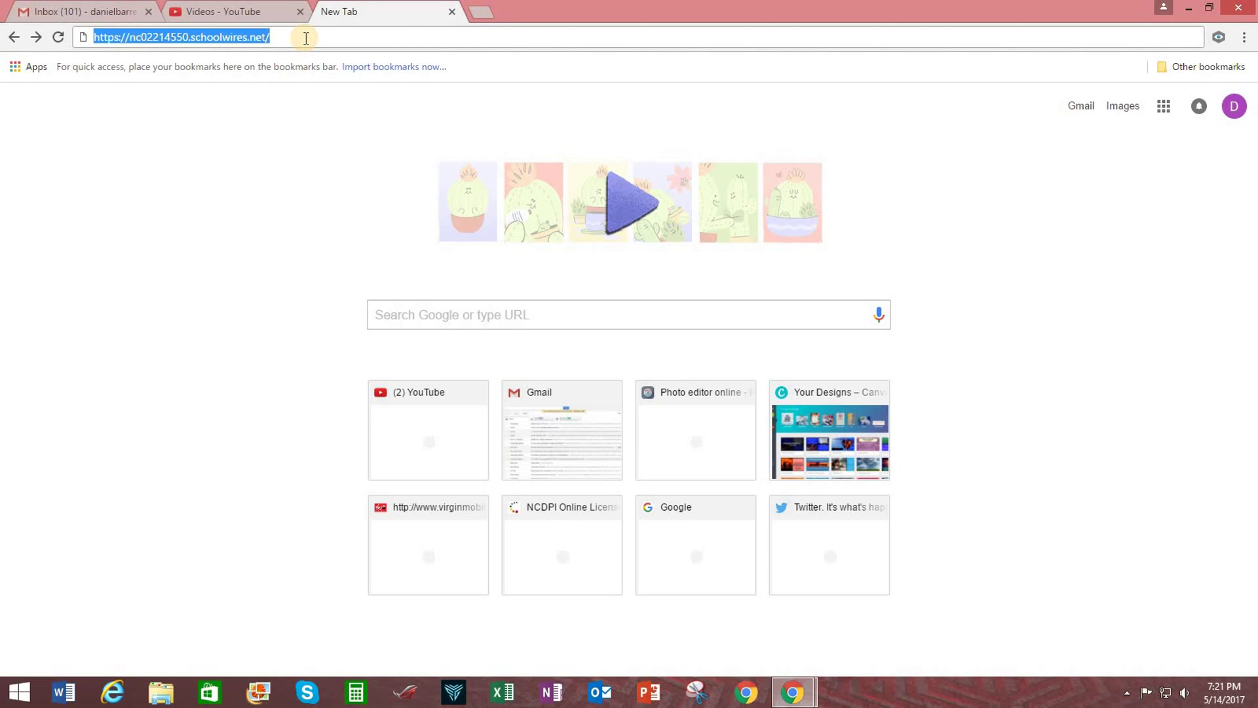
pyautogui.press('Return')
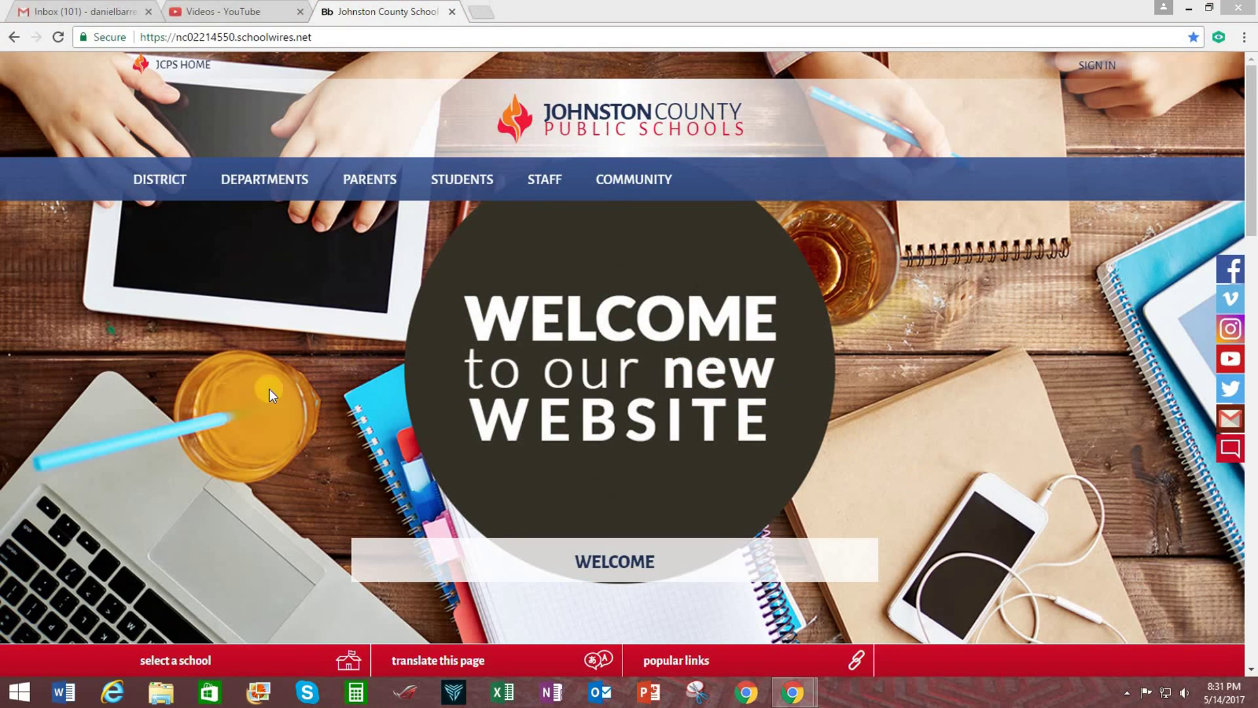
# Go to the Smithfield-Selma High School site and sign in with the teacher's user name and password.
pyautogui.click(191, 658)
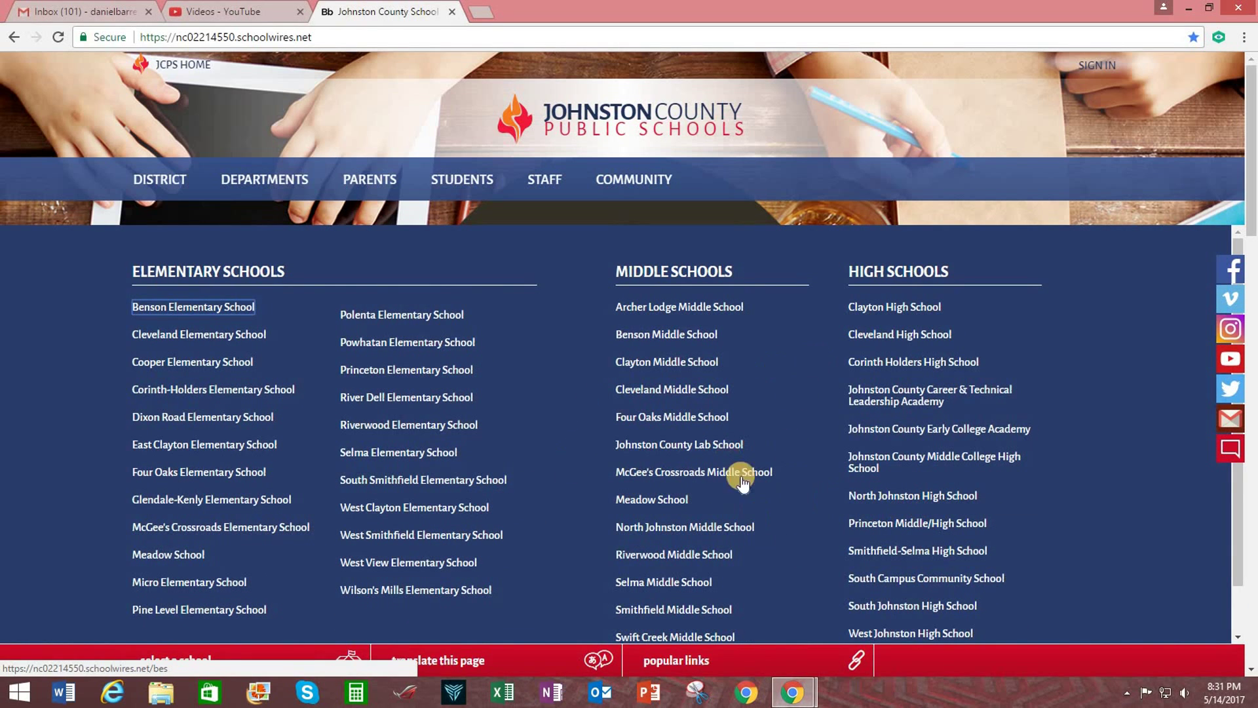
pyautogui.click(903, 553)
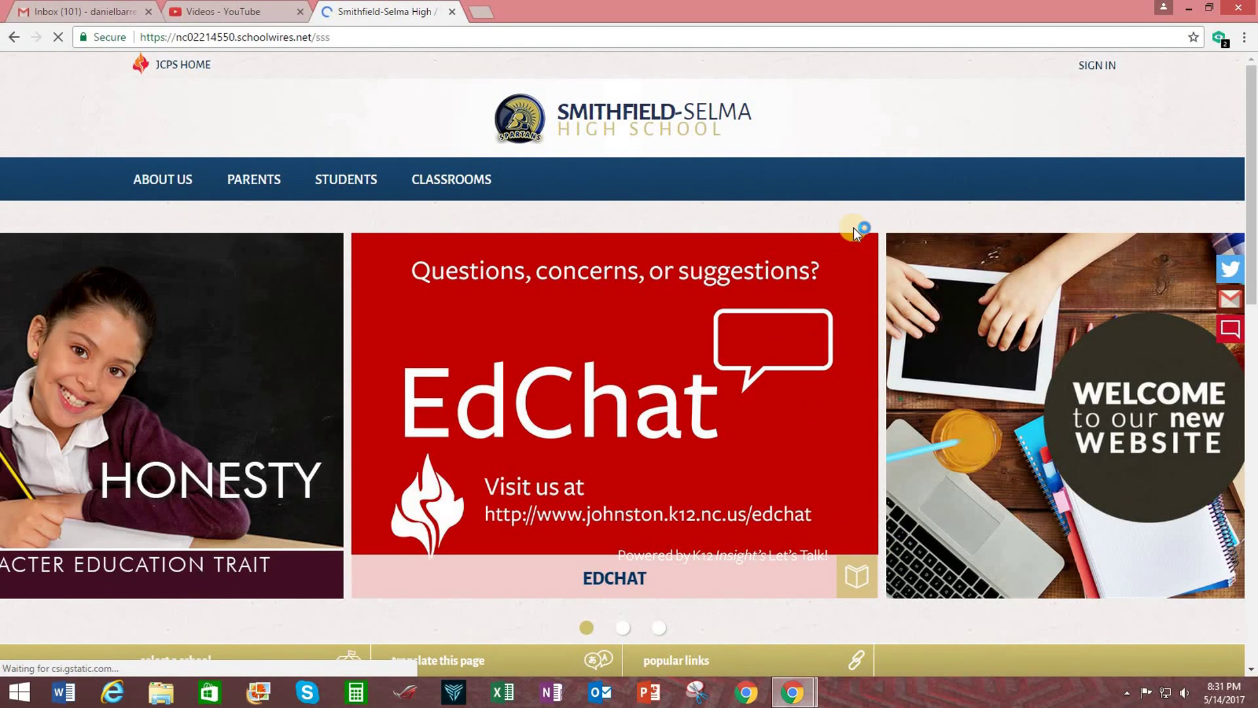
pyautogui.click(1099, 68)
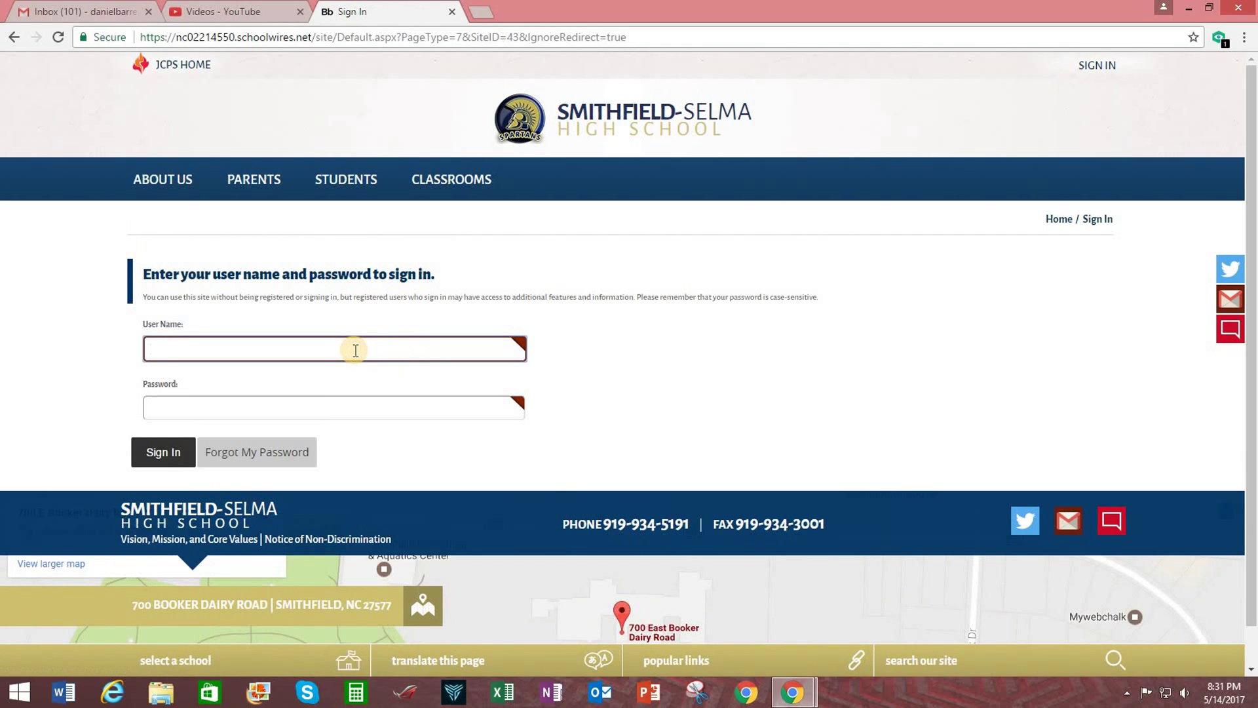
pyautogui.press('Tab')
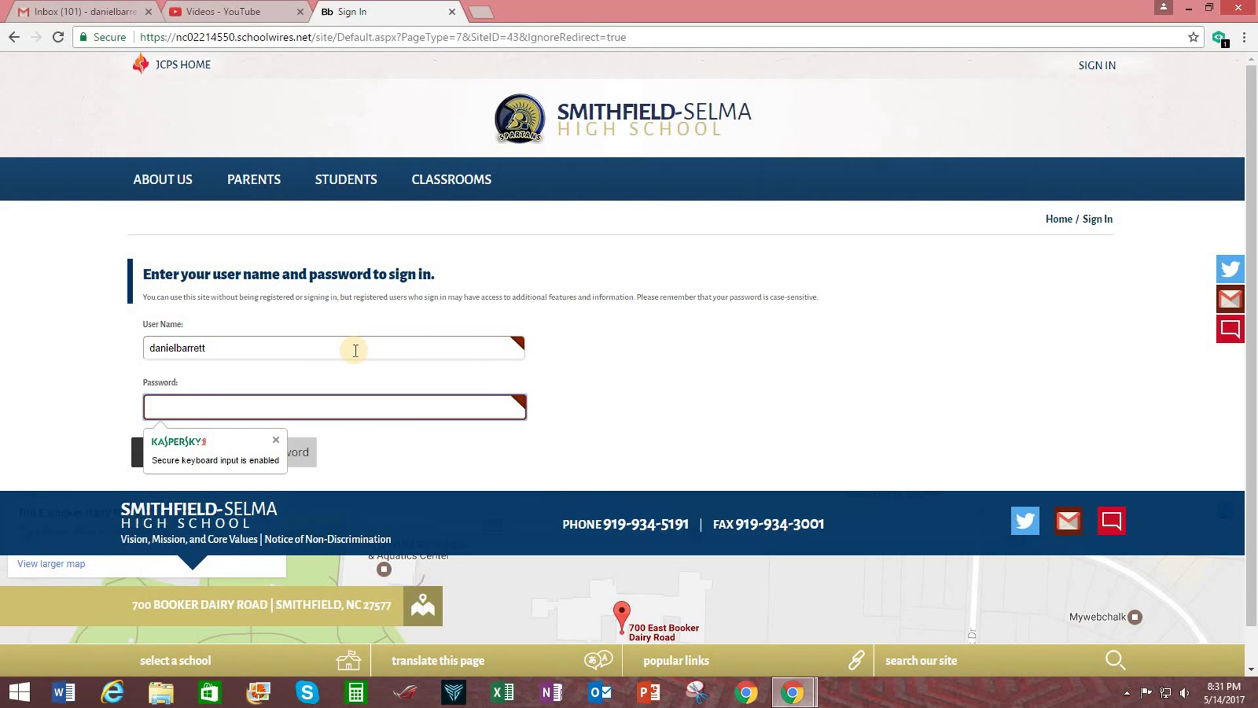
pyautogui.write('************')
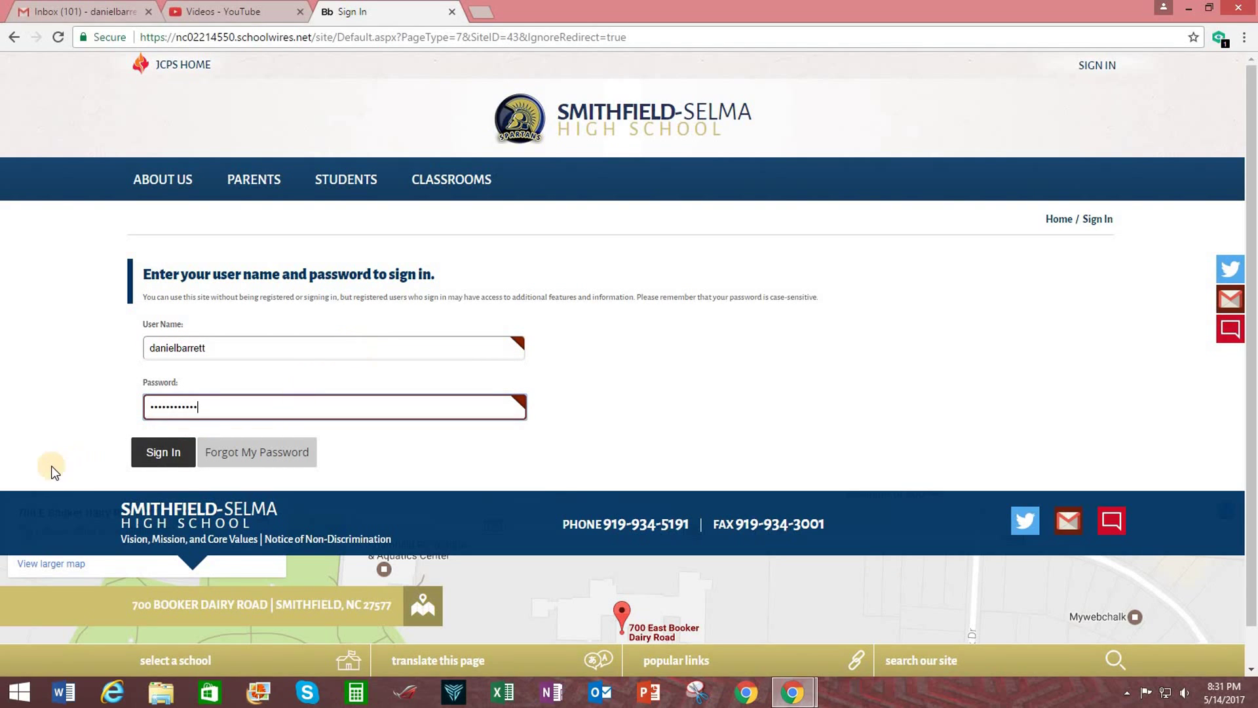
pyautogui.click(157, 450)
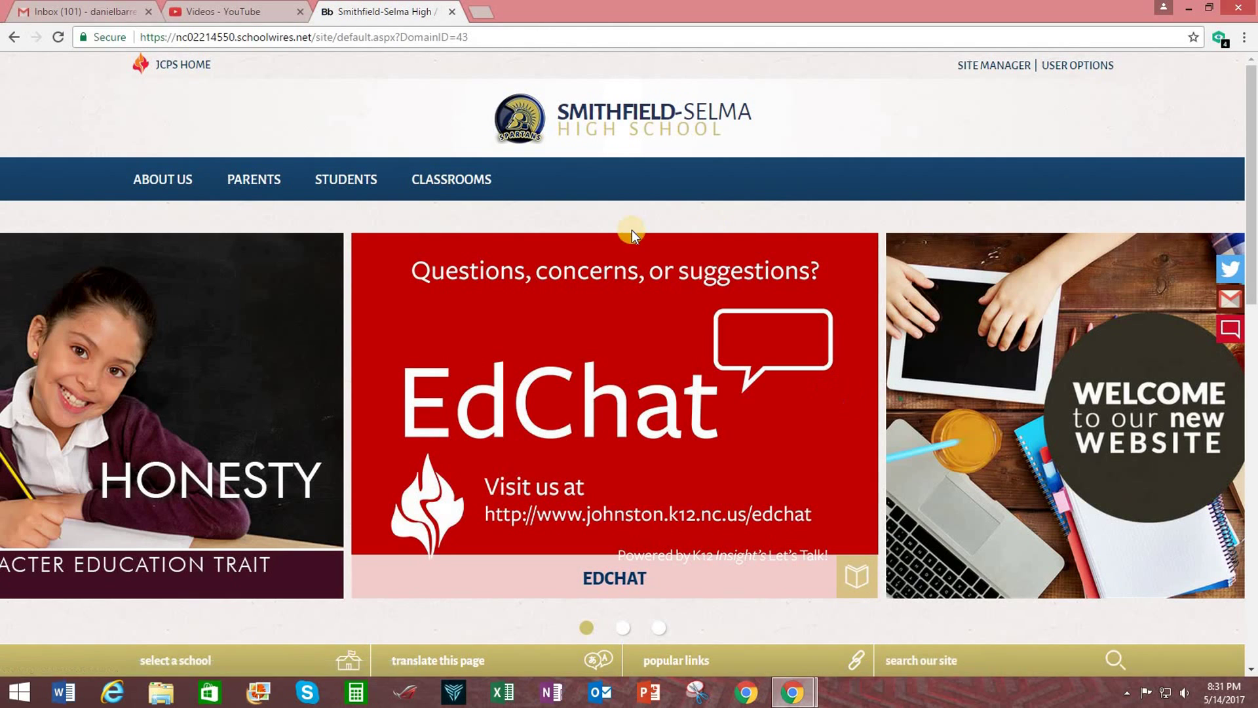
# Open your own classroom section workspace from the Classrooms Directory.
pyautogui.click(445, 180)
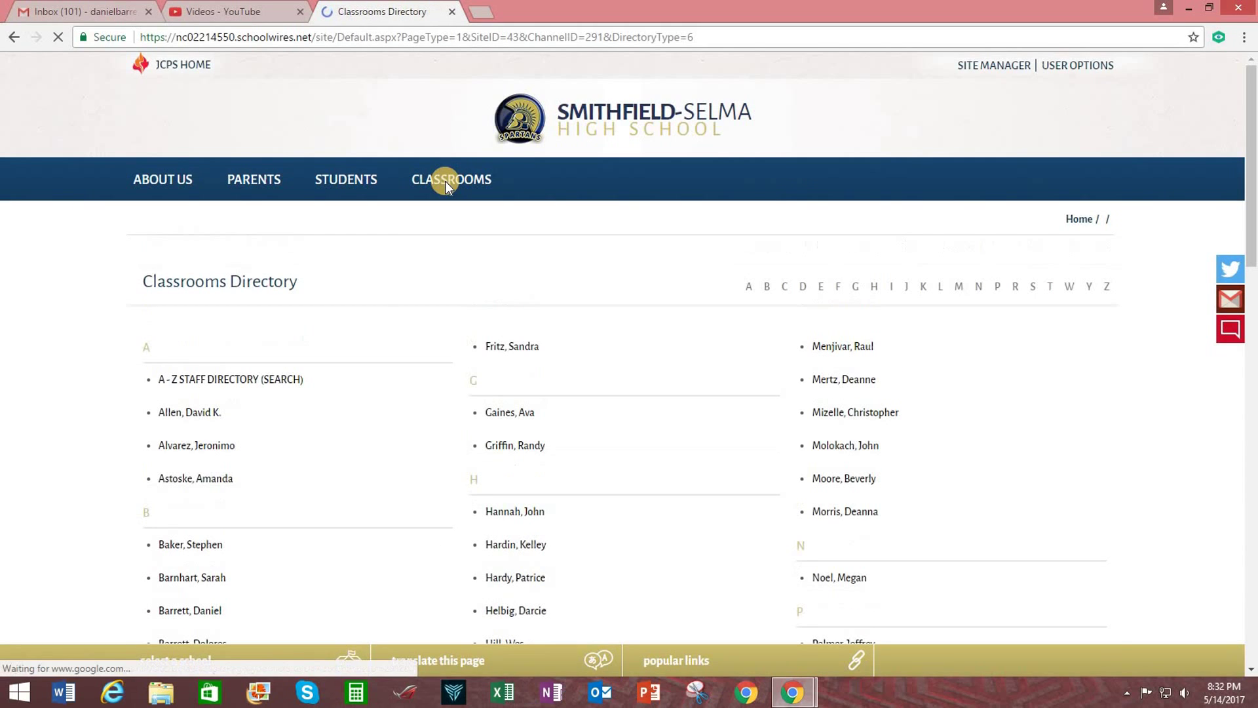
pyautogui.scroll(-1, 360, 503)
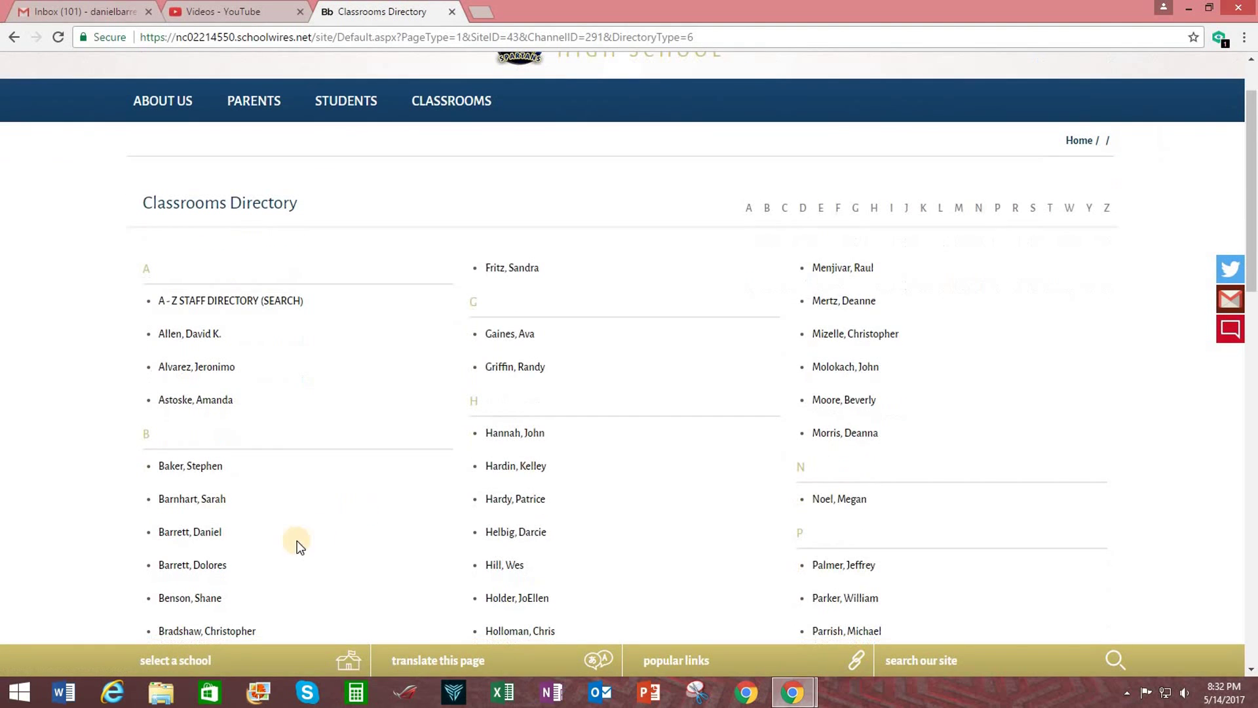
pyautogui.click(195, 527)
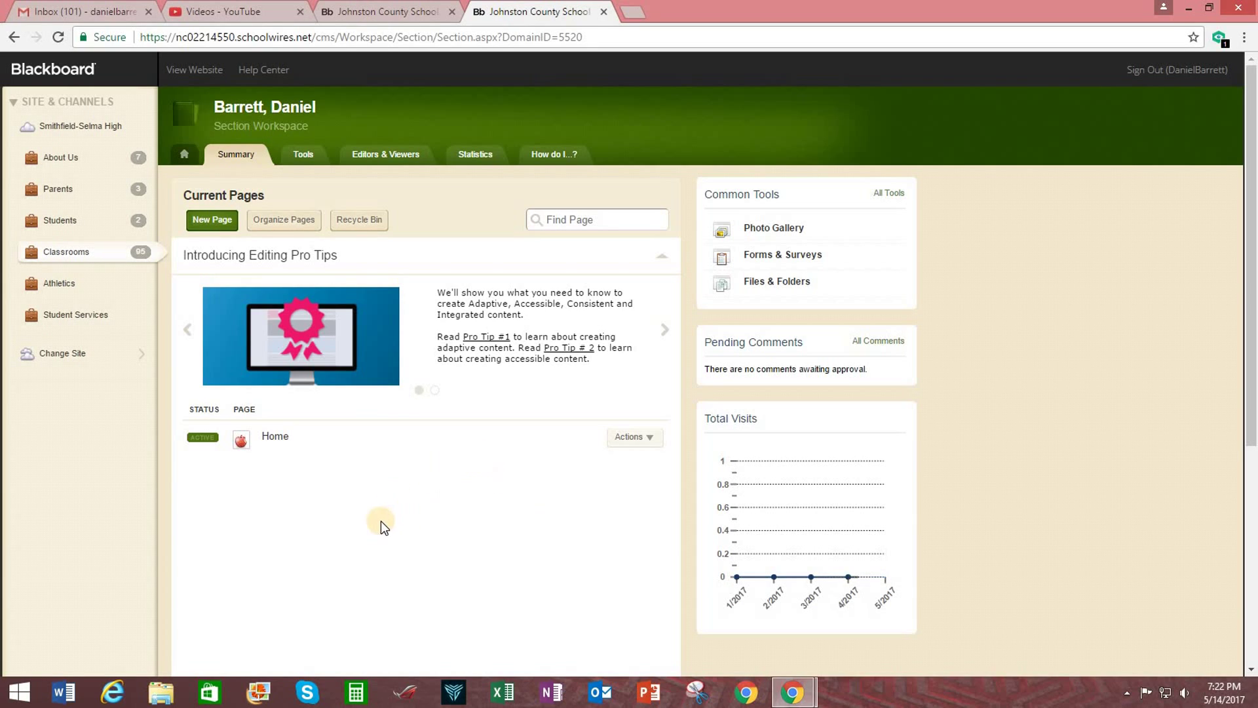
# Open the Home page layout and check its About Teacher and Schedule apps.
pyautogui.click(275, 437)
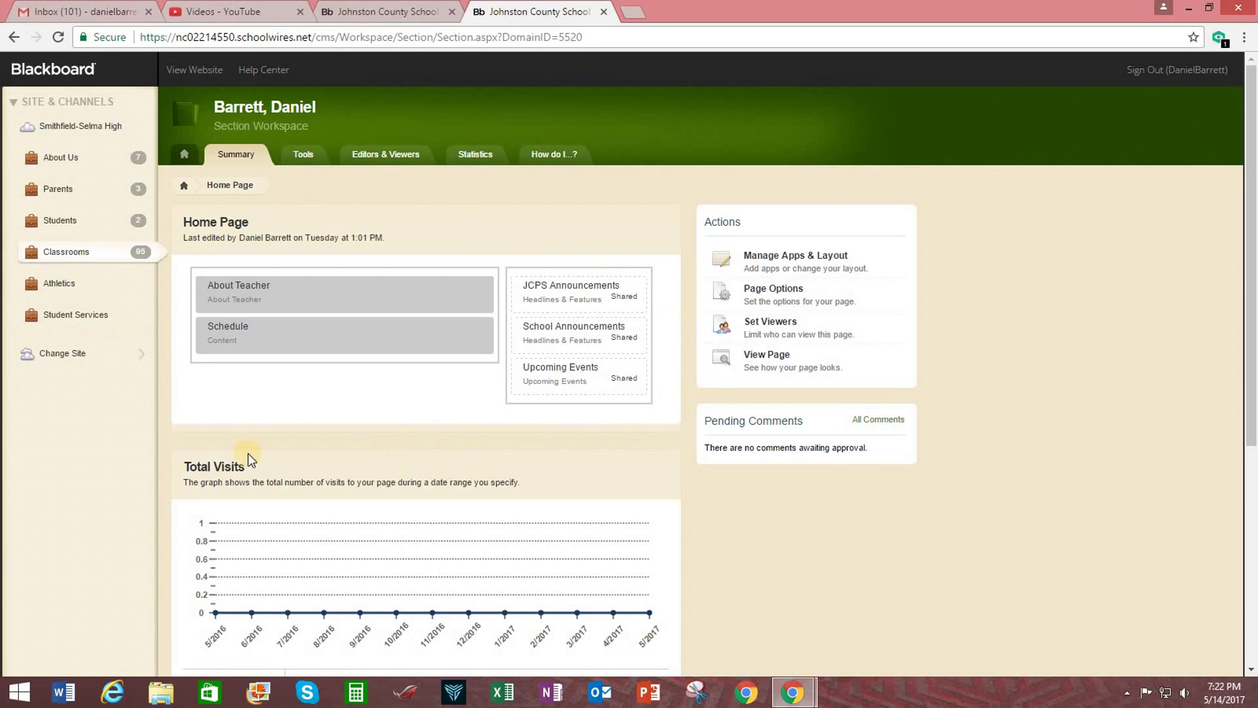
pyautogui.moveTo(311, 303)
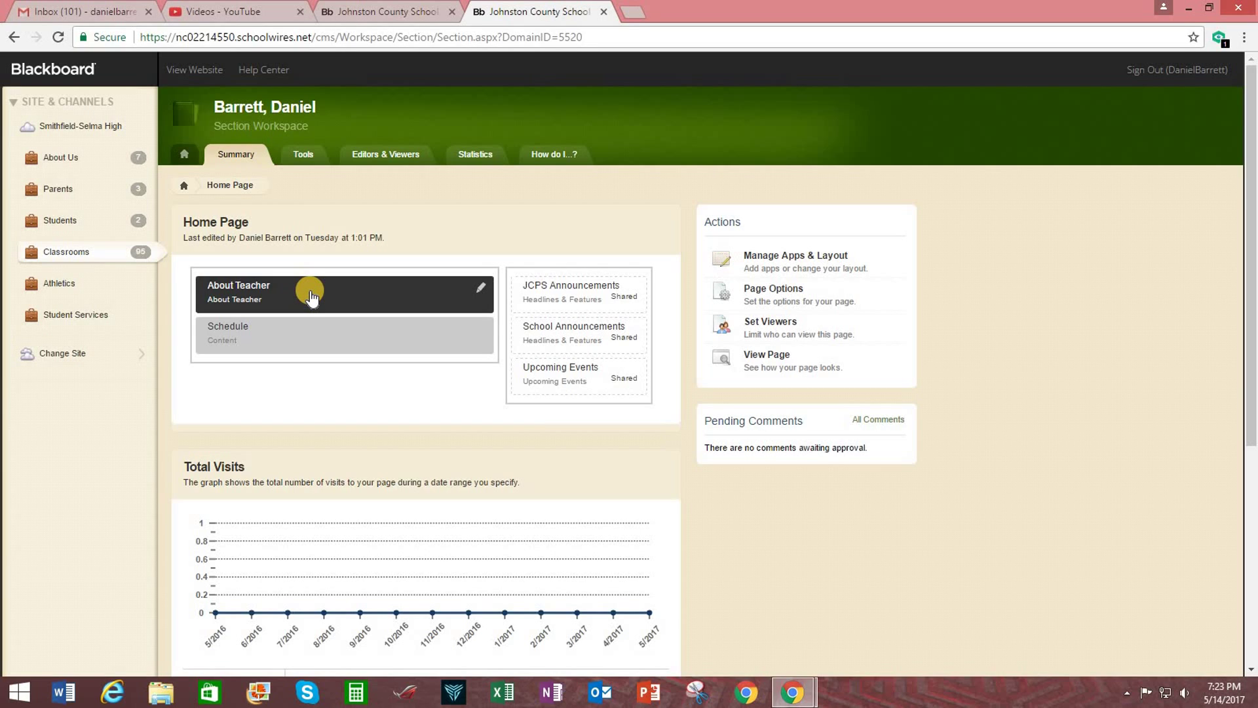
pyautogui.moveTo(298, 346)
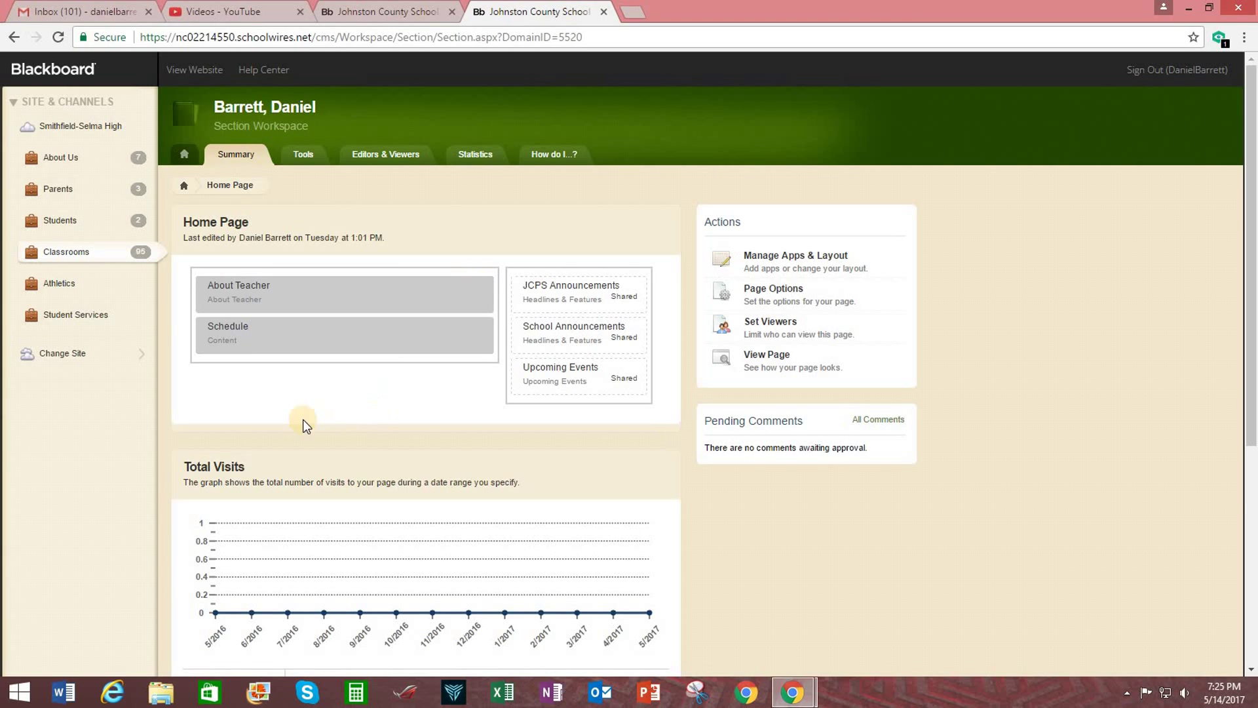
# In the About Teacher editor, choose the Mr. prefix and enter the teacher's full name.
pyautogui.click(335, 298)
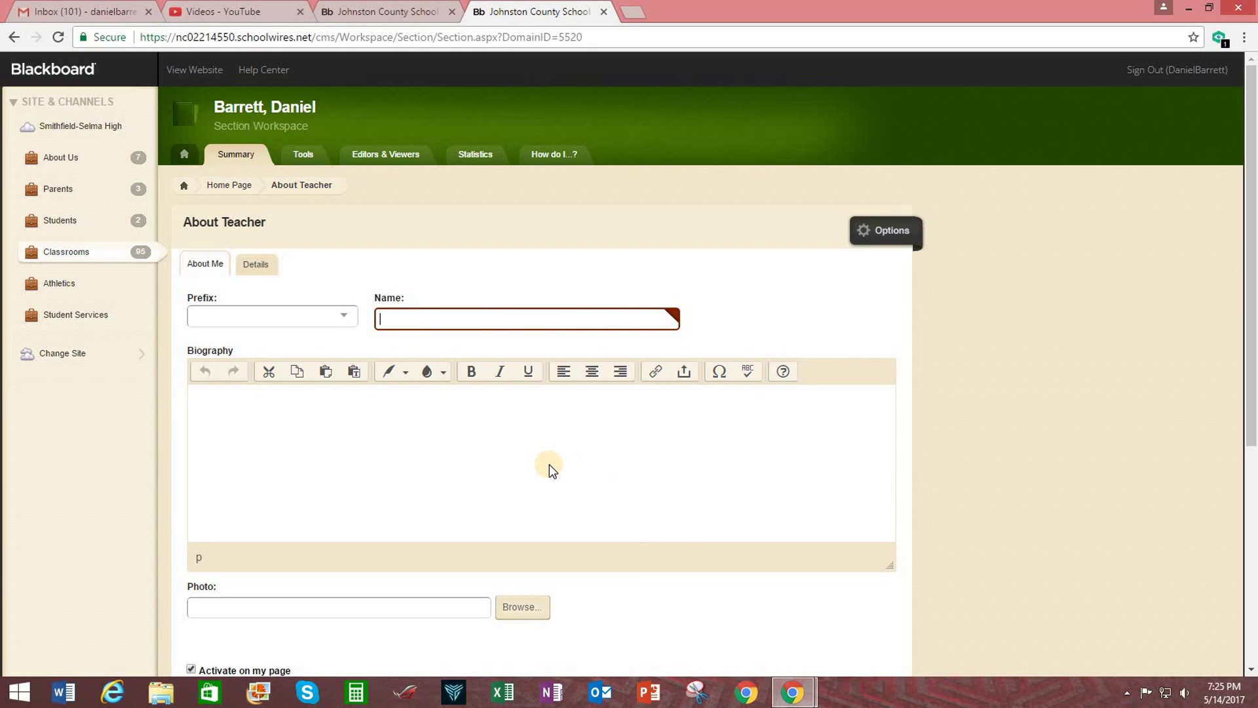
pyautogui.click(349, 318)
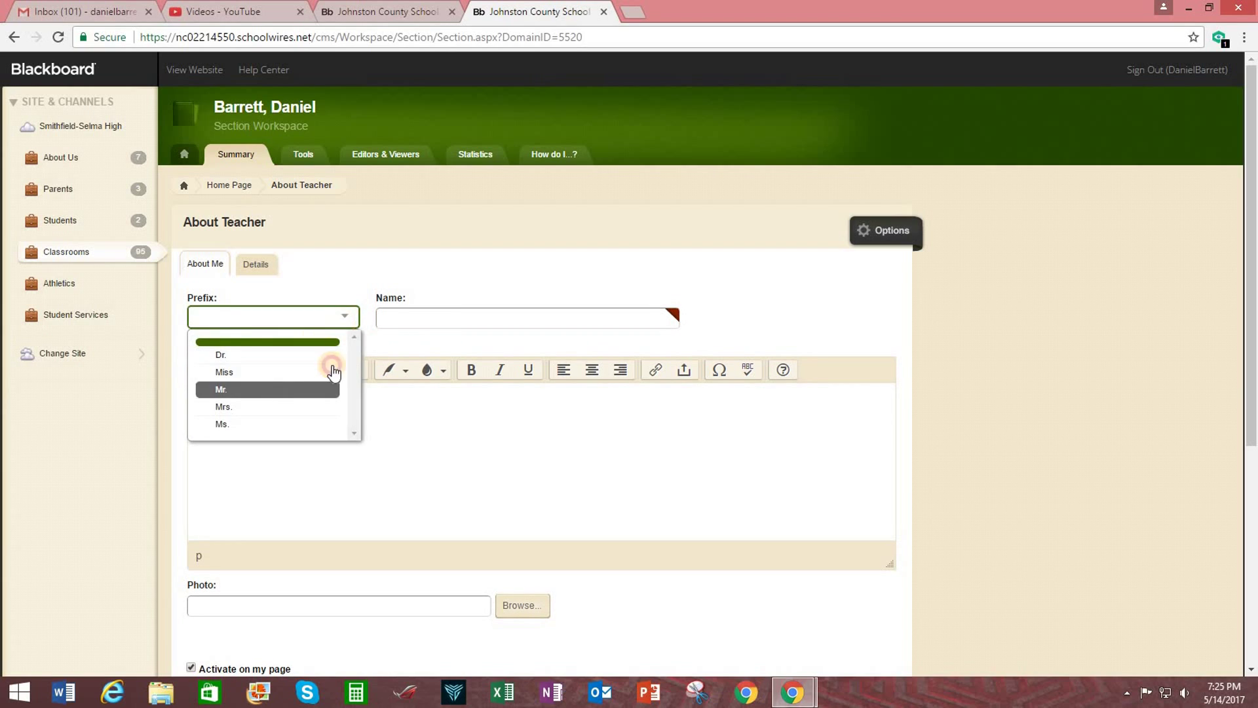
pyautogui.click(332, 387)
pyautogui.click(419, 320)
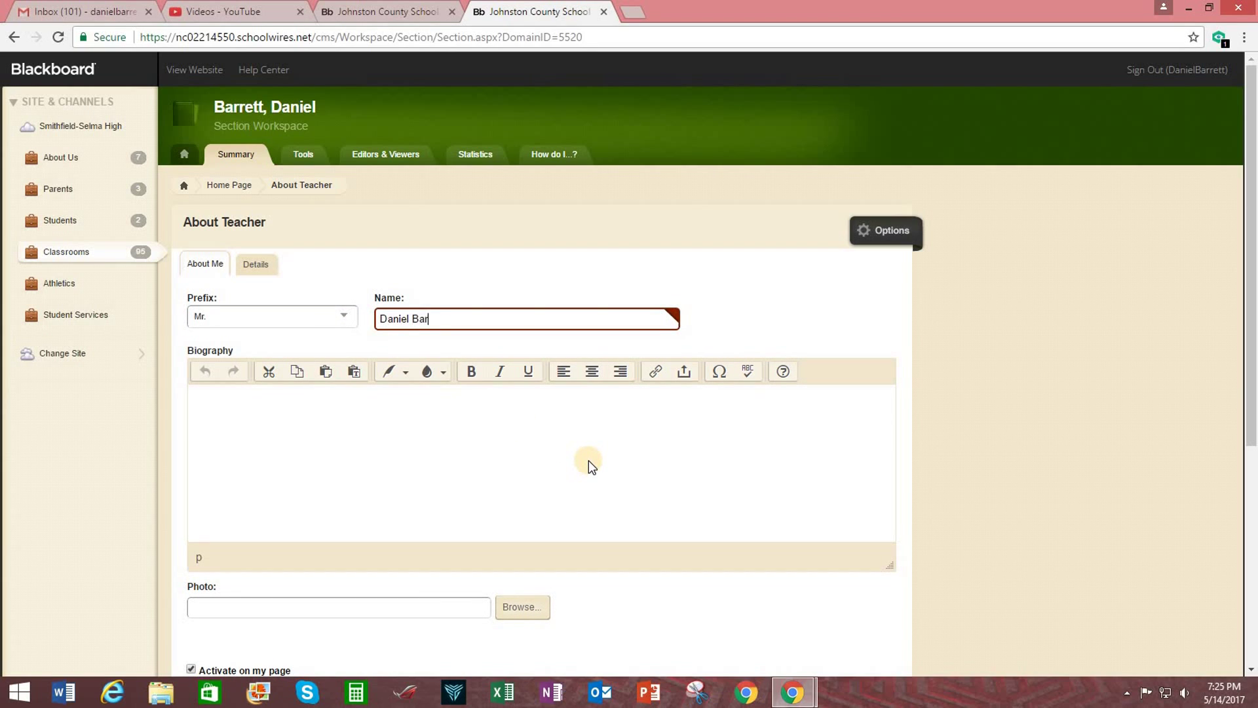
pyautogui.click(361, 415)
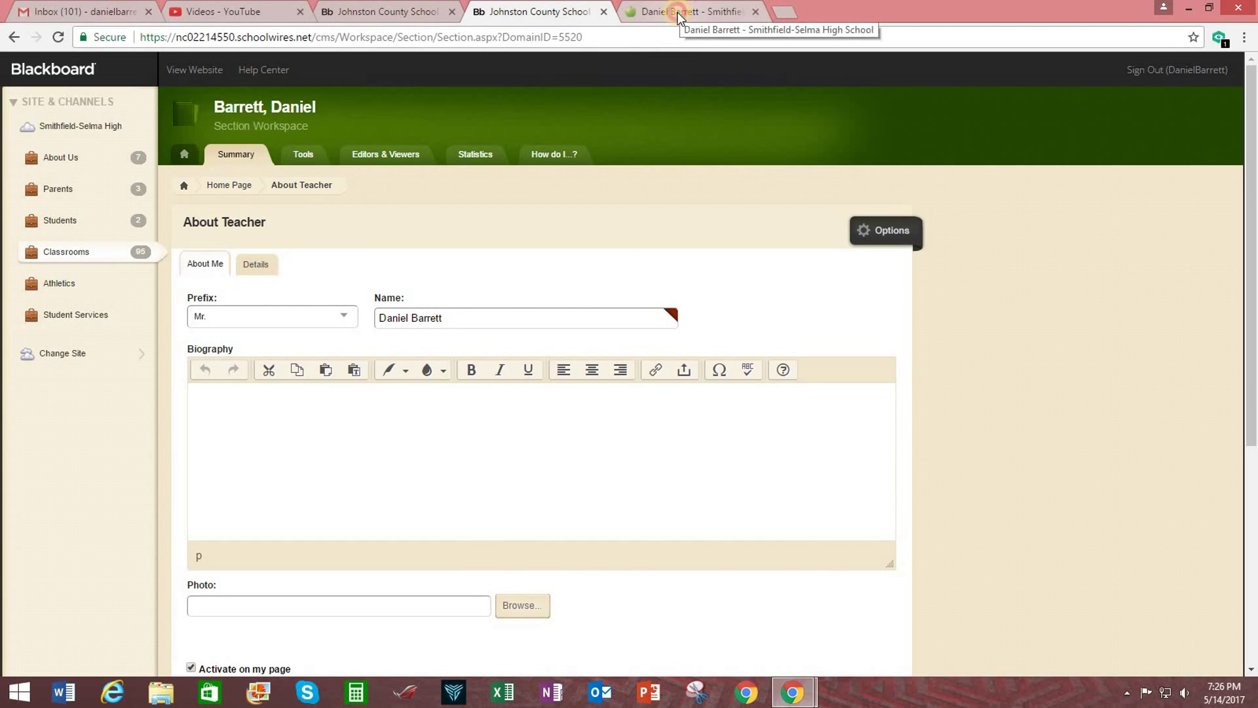
# Copy the full welcome and background biography text from the teacher's old staff-directory page.
pyautogui.click(680, 14)
pyautogui.scroll(-1, 738, 318)
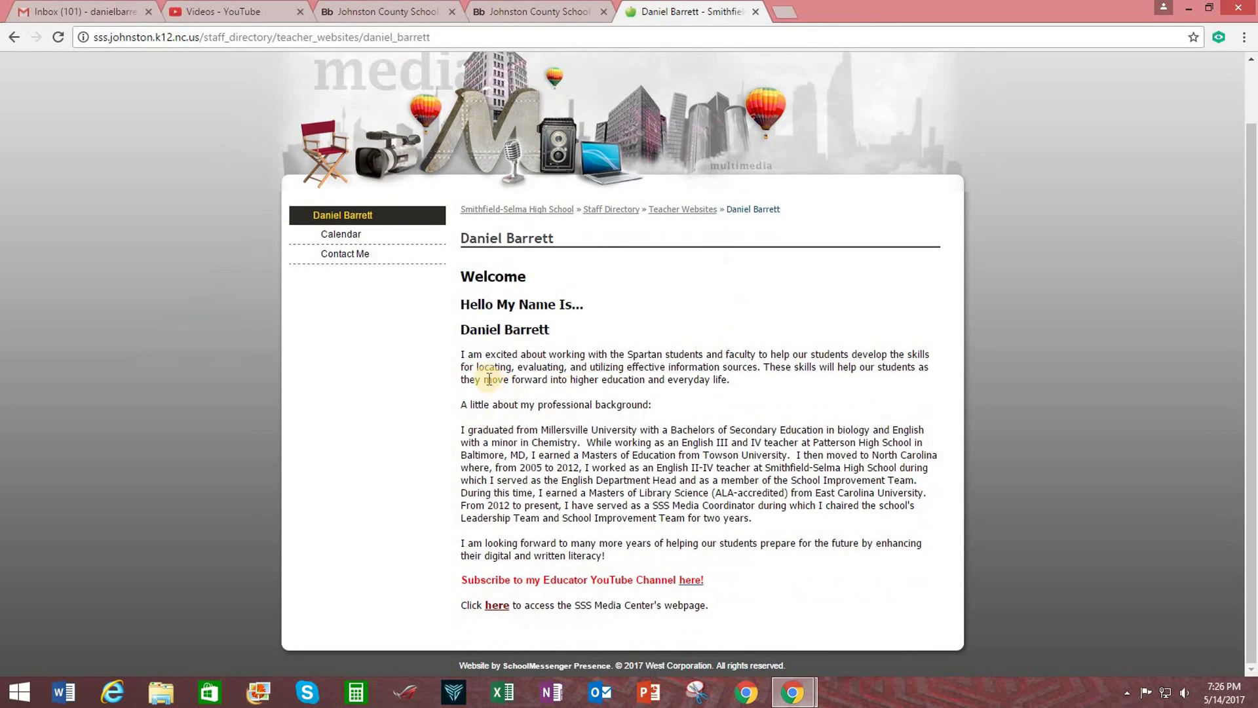
pyautogui.moveTo(462, 354); pyautogui.dragTo(710, 606)
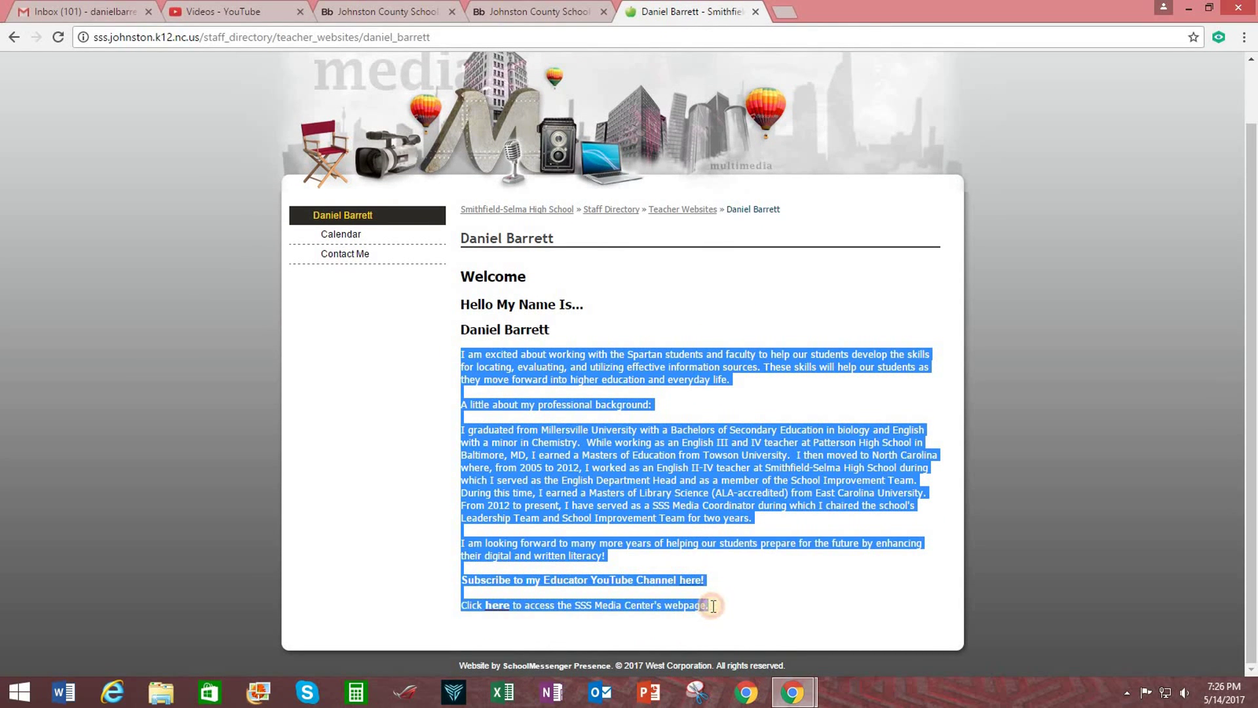
pyautogui.rightClick(536, 447)
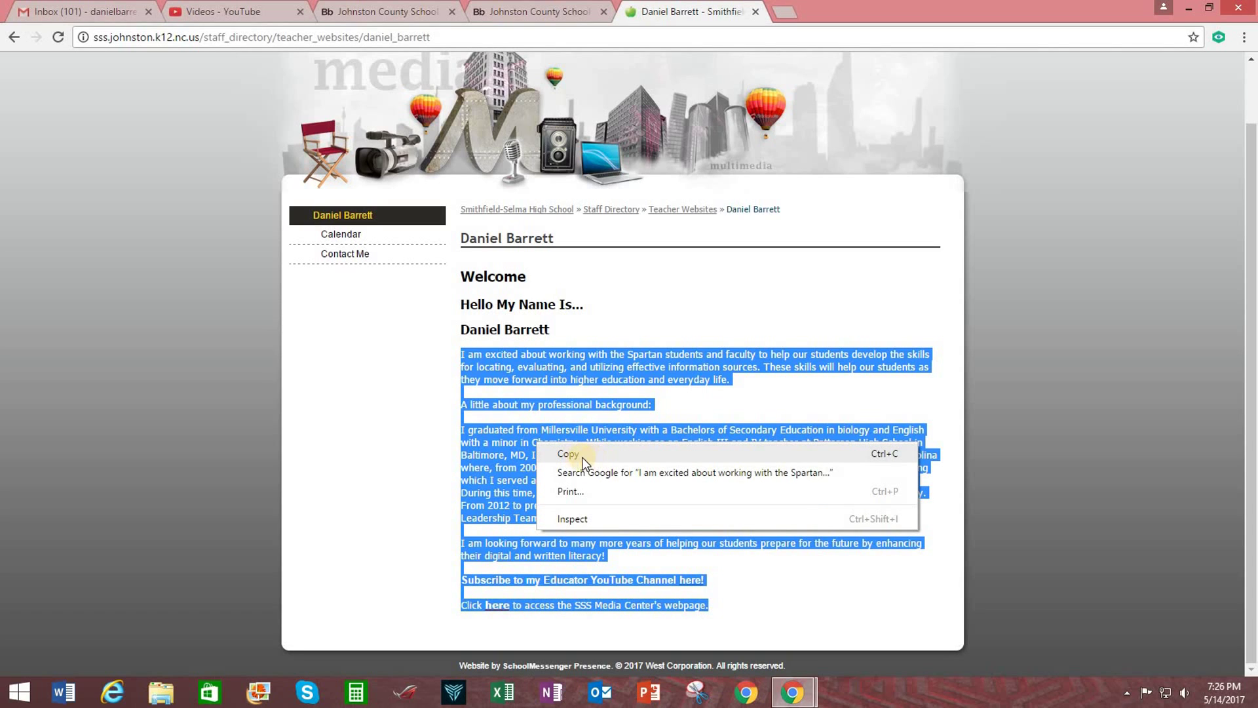
pyautogui.click(577, 456)
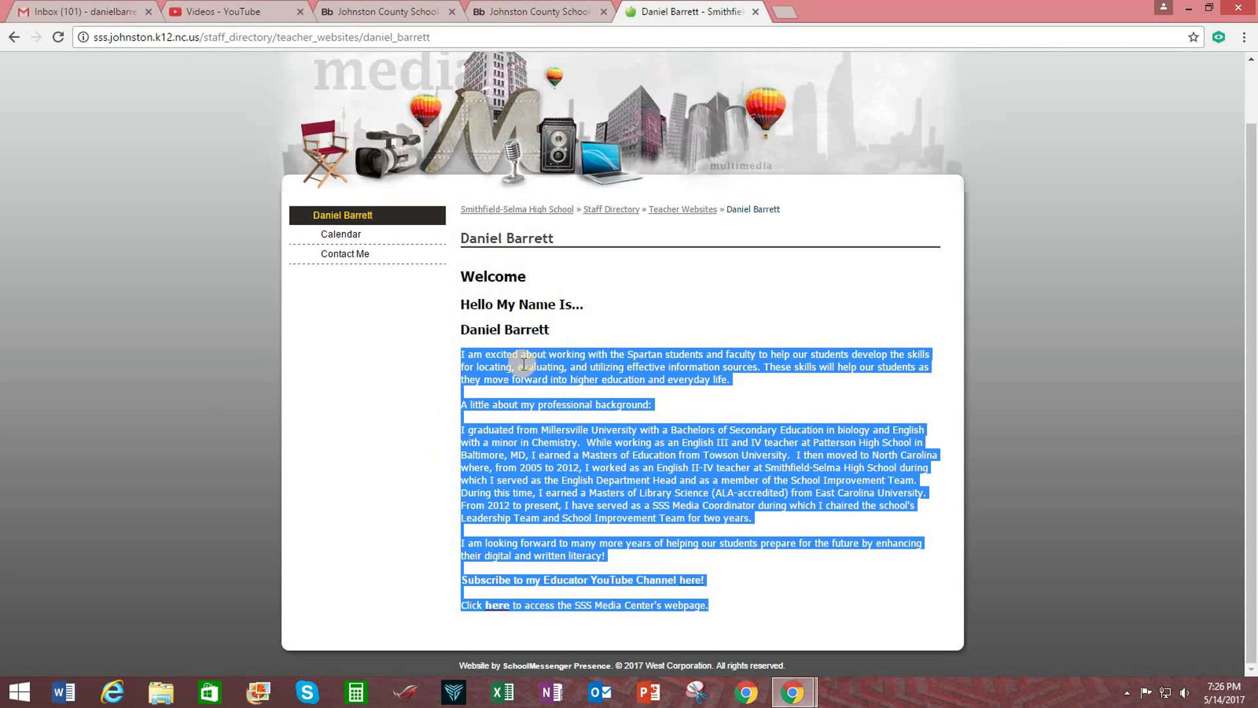
pyautogui.click(508, 12)
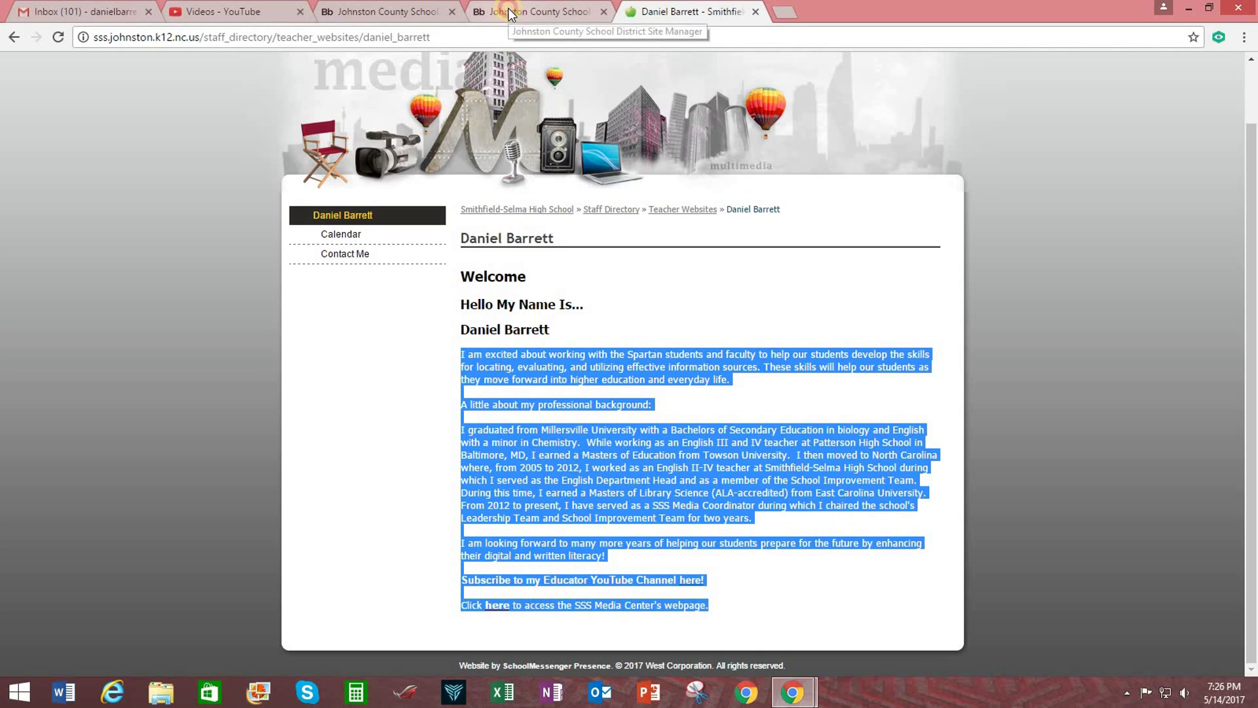
# Paste the copied welcome, background and link paragraphs into the Biography box and select them.
pyautogui.click(274, 408)
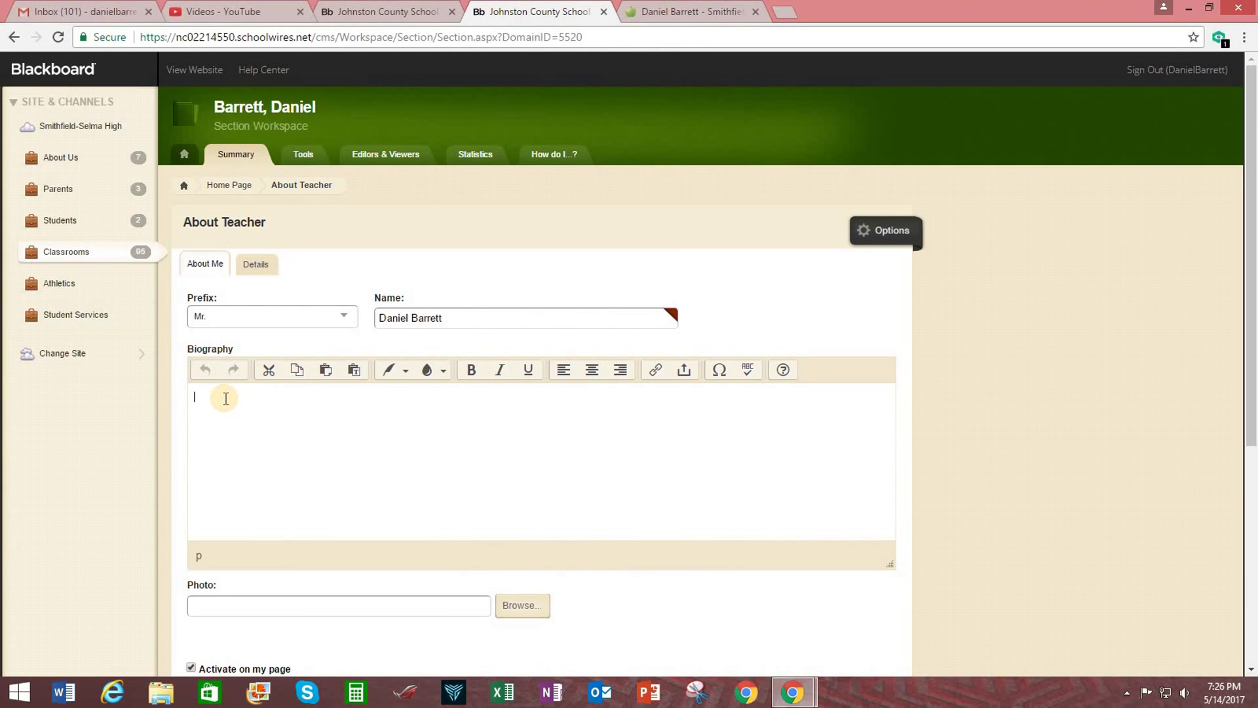
pyautogui.rightClick(224, 398)
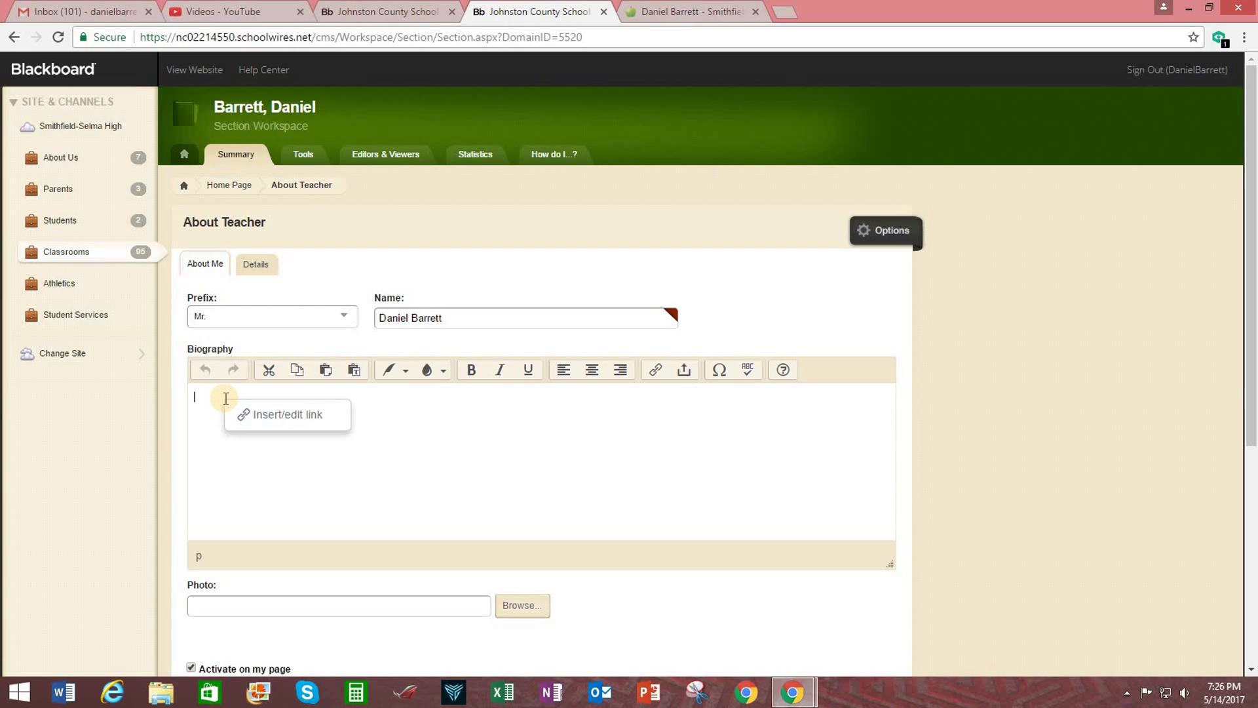
pyautogui.click(486, 486)
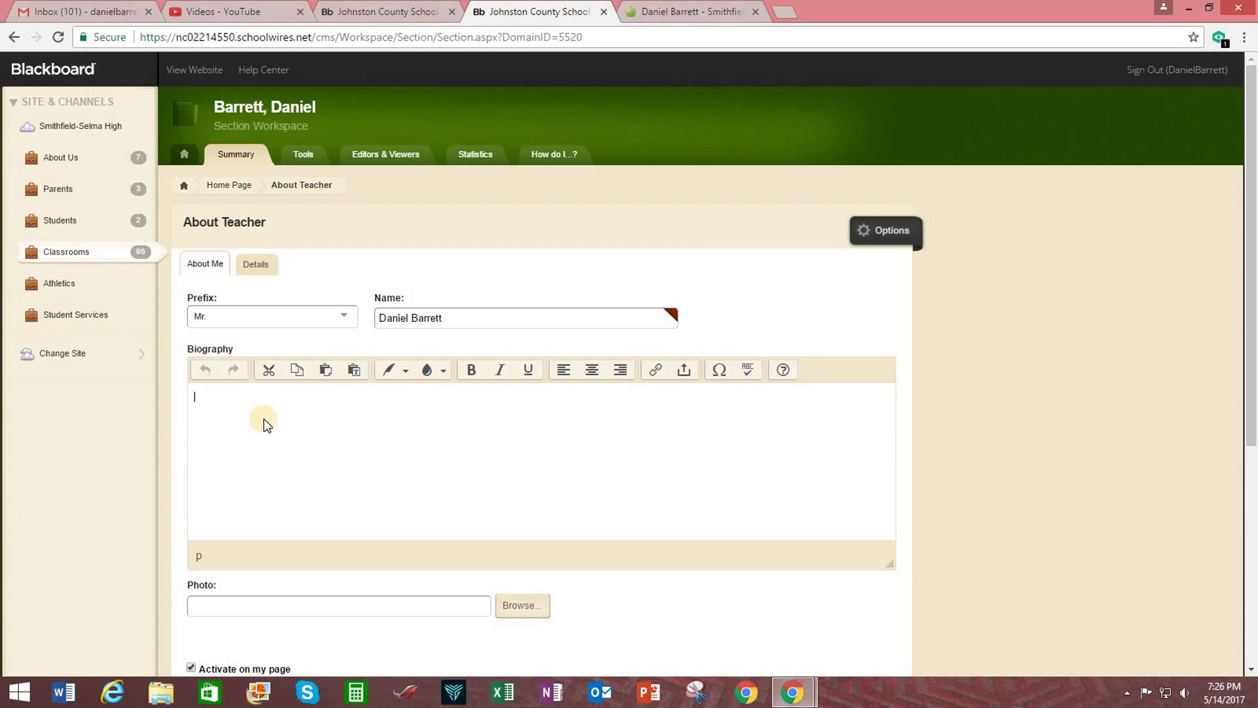
pyautogui.hotkey('ctrl', 'v')
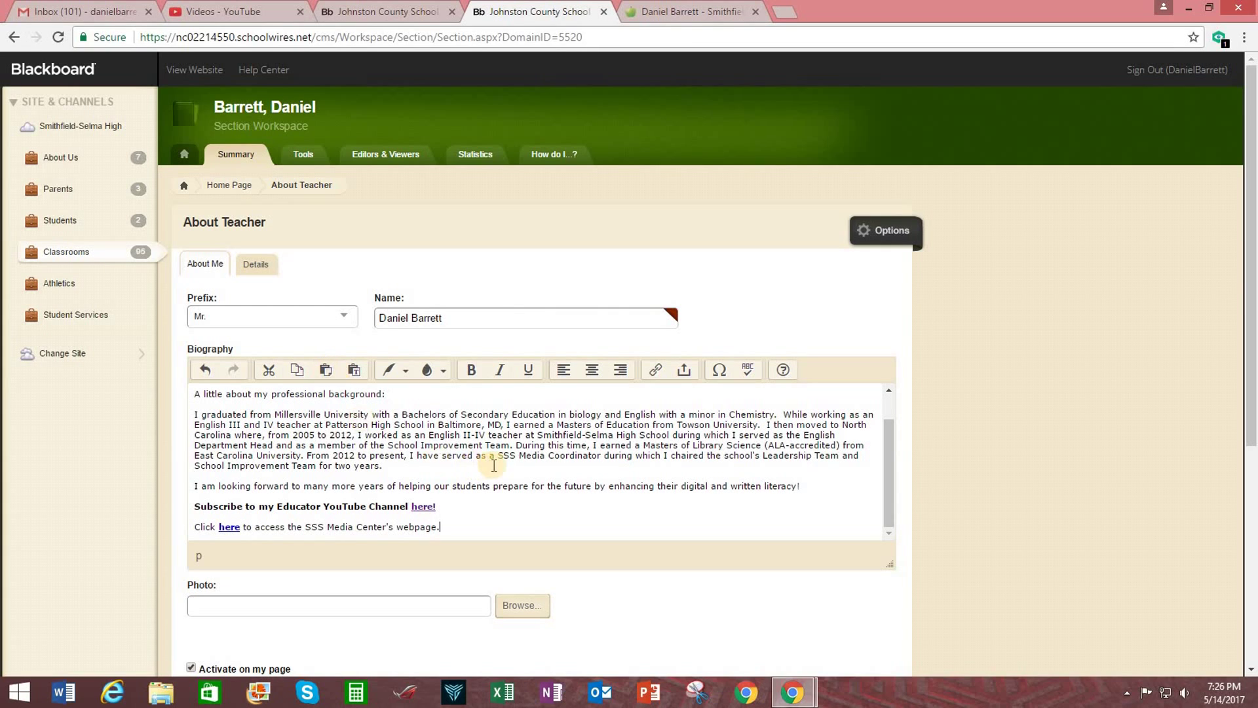
pyautogui.scroll(-1, 446, 464)
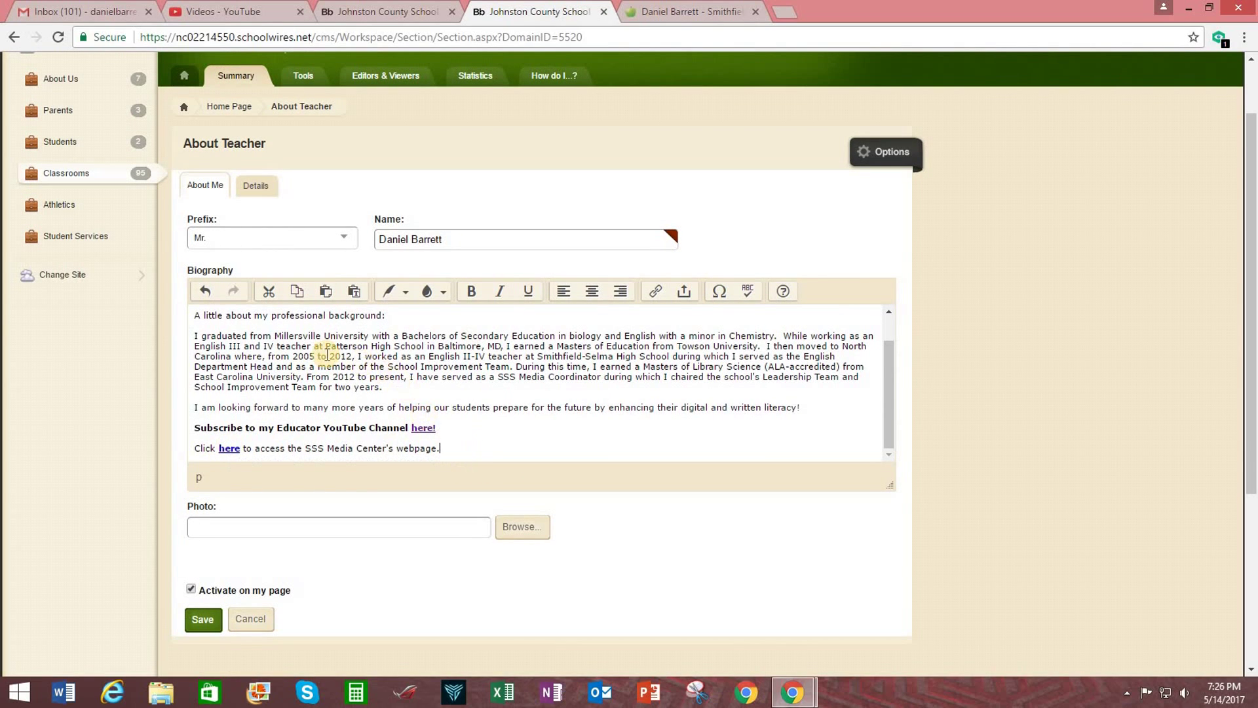
pyautogui.moveTo(455, 449); pyautogui.dragTo(178, 306)
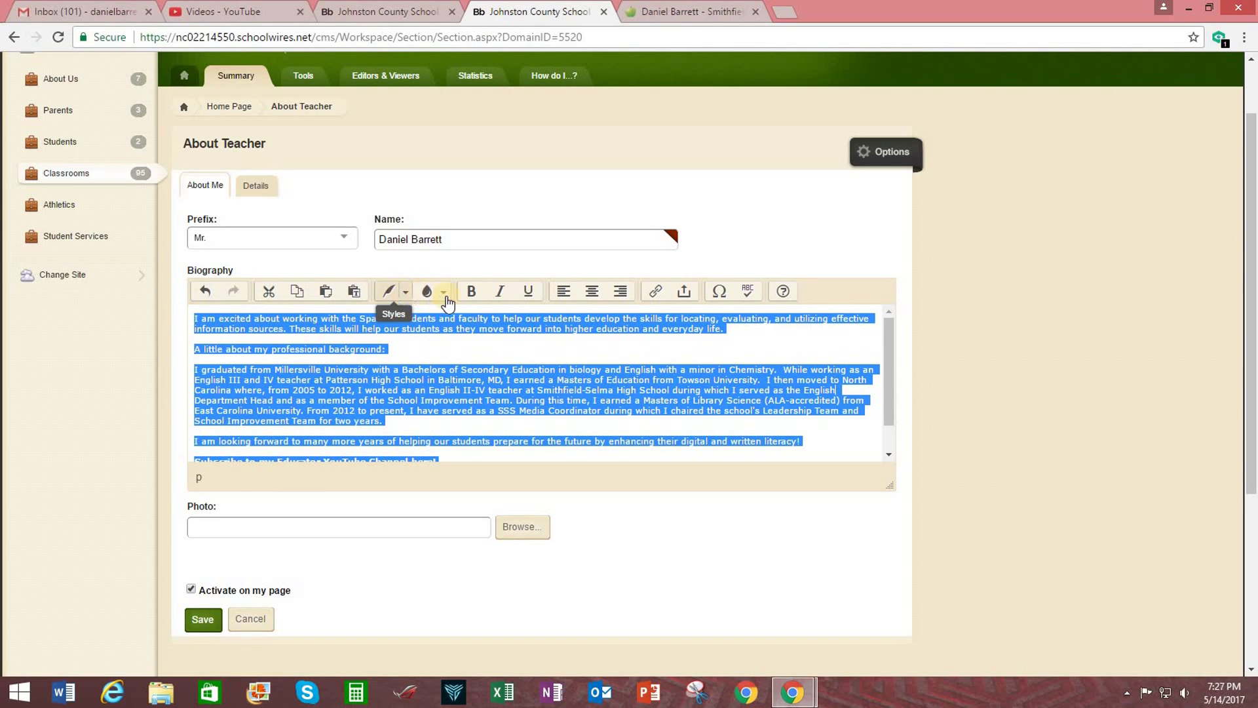
# Set the selected biography text to the normal size.
pyautogui.click(405, 292)
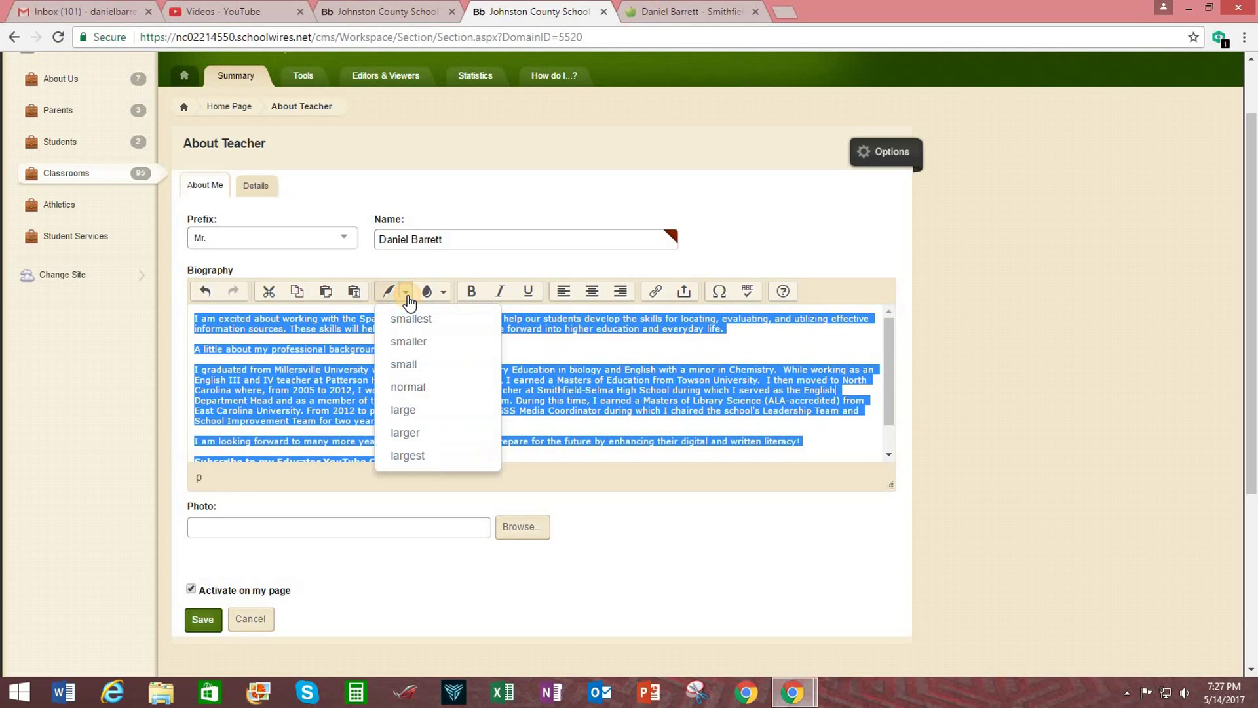
pyautogui.click(414, 392)
pyautogui.click(502, 373)
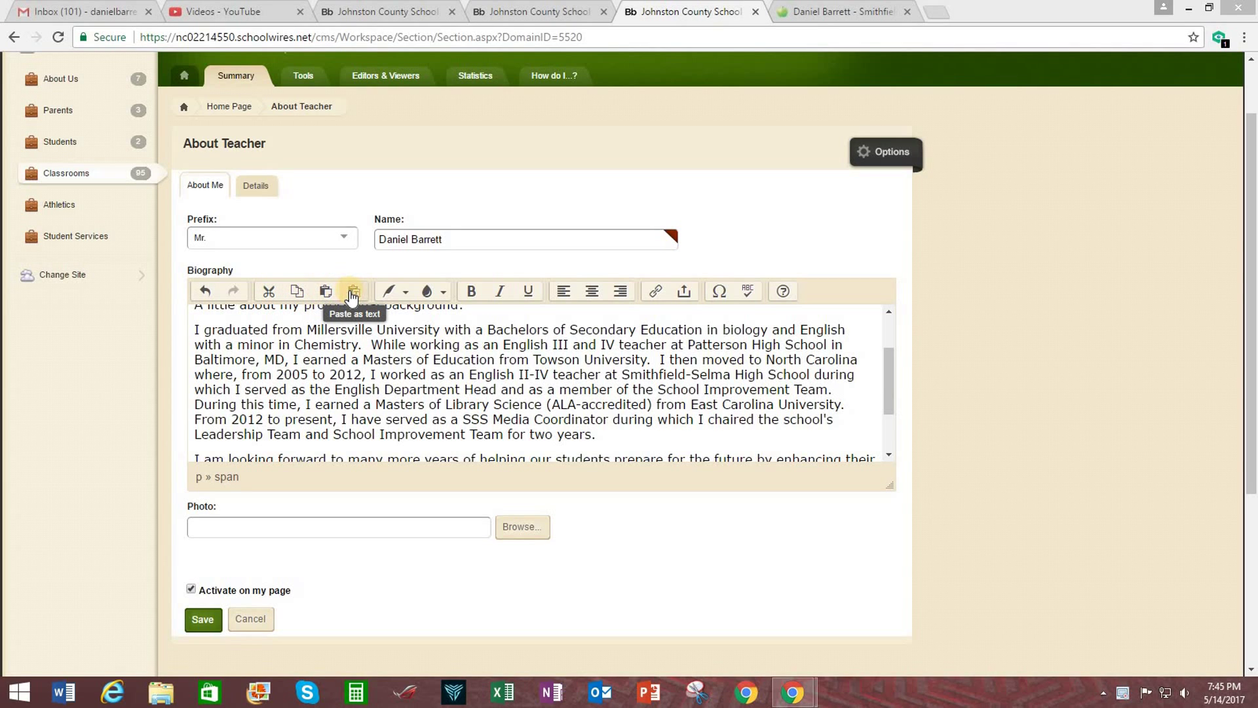
# Select the words 'Towson University' in the background paragraph.
pyautogui.click(404, 292)
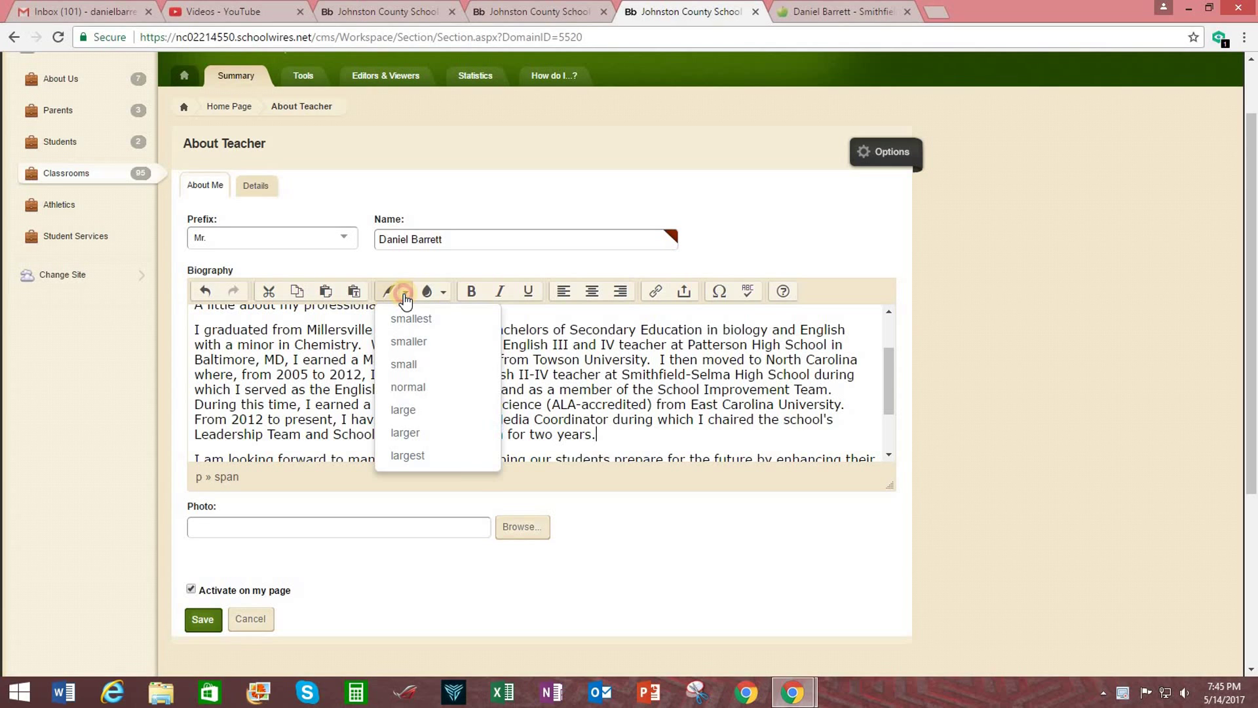
pyautogui.click(405, 292)
pyautogui.click(534, 359)
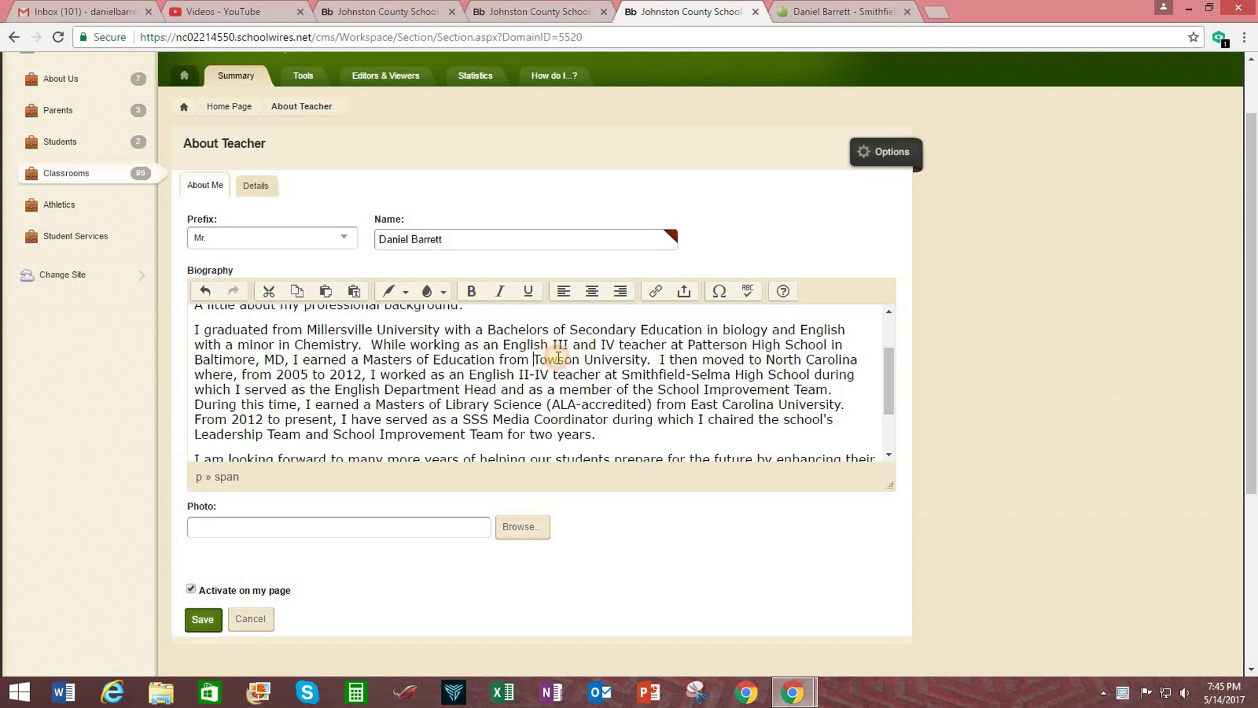
pyautogui.moveTo(558, 357); pyautogui.dragTo(647, 359)
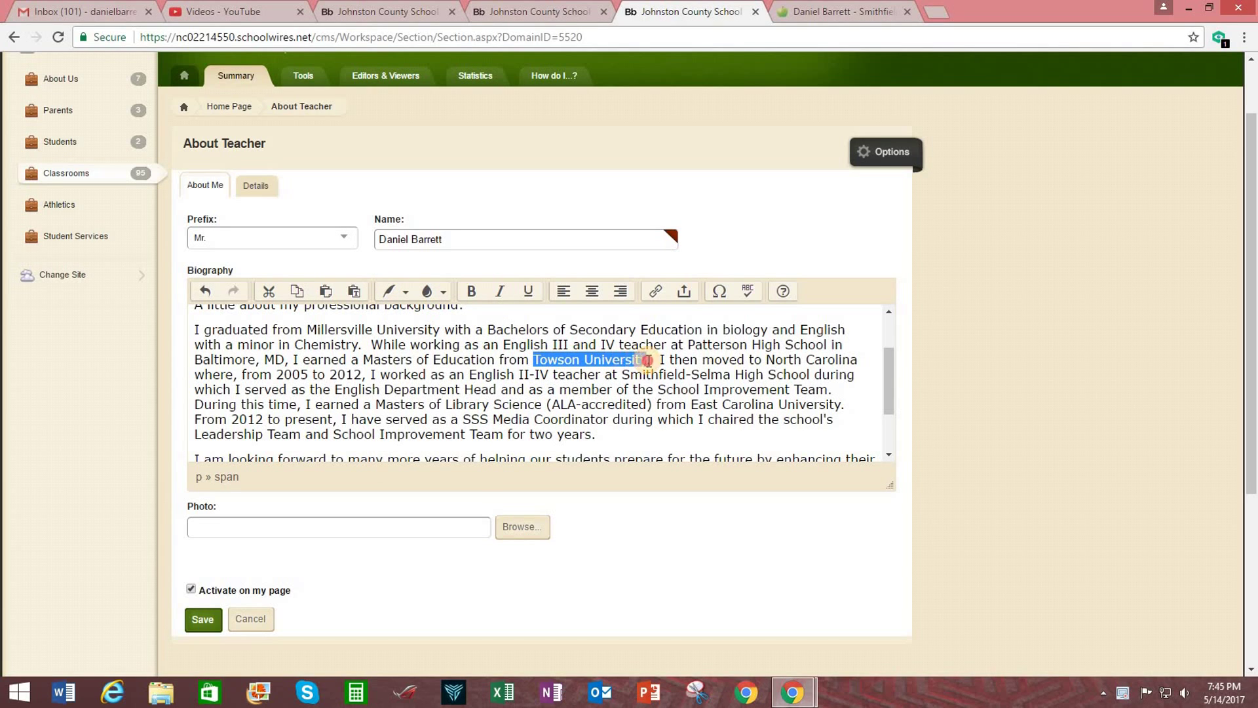
pyautogui.click(443, 291)
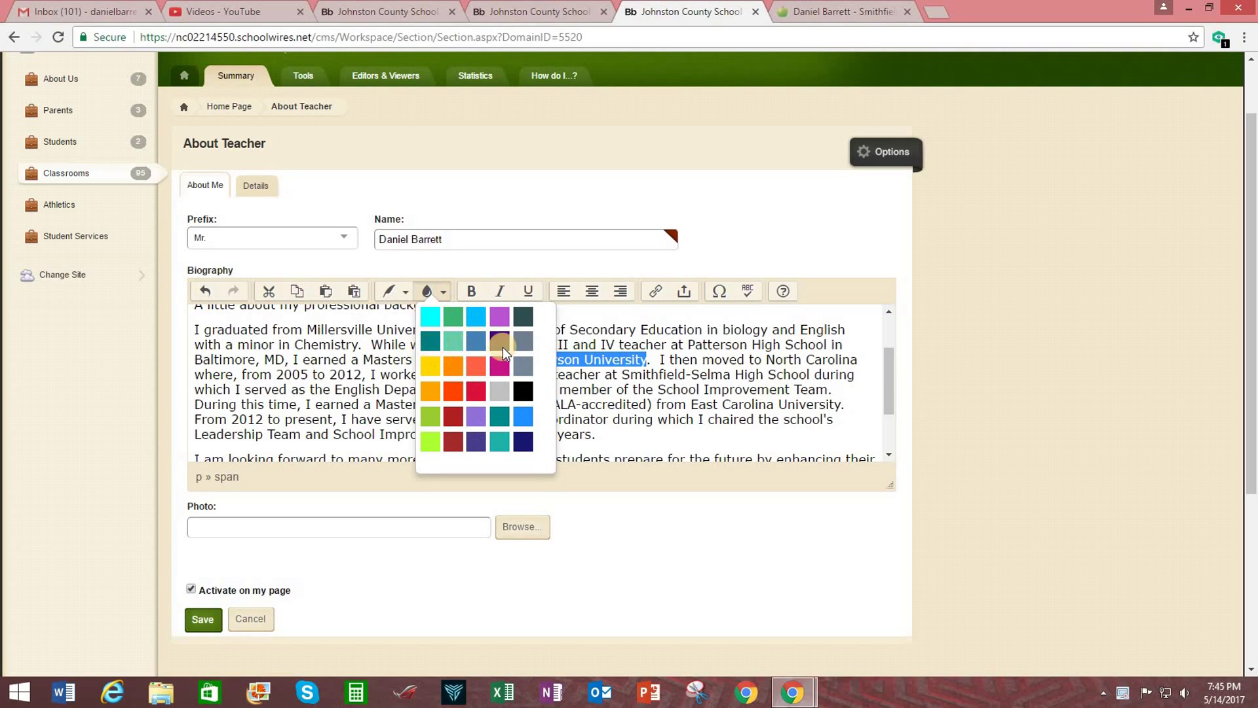
pyautogui.click(475, 393)
pyautogui.click(701, 429)
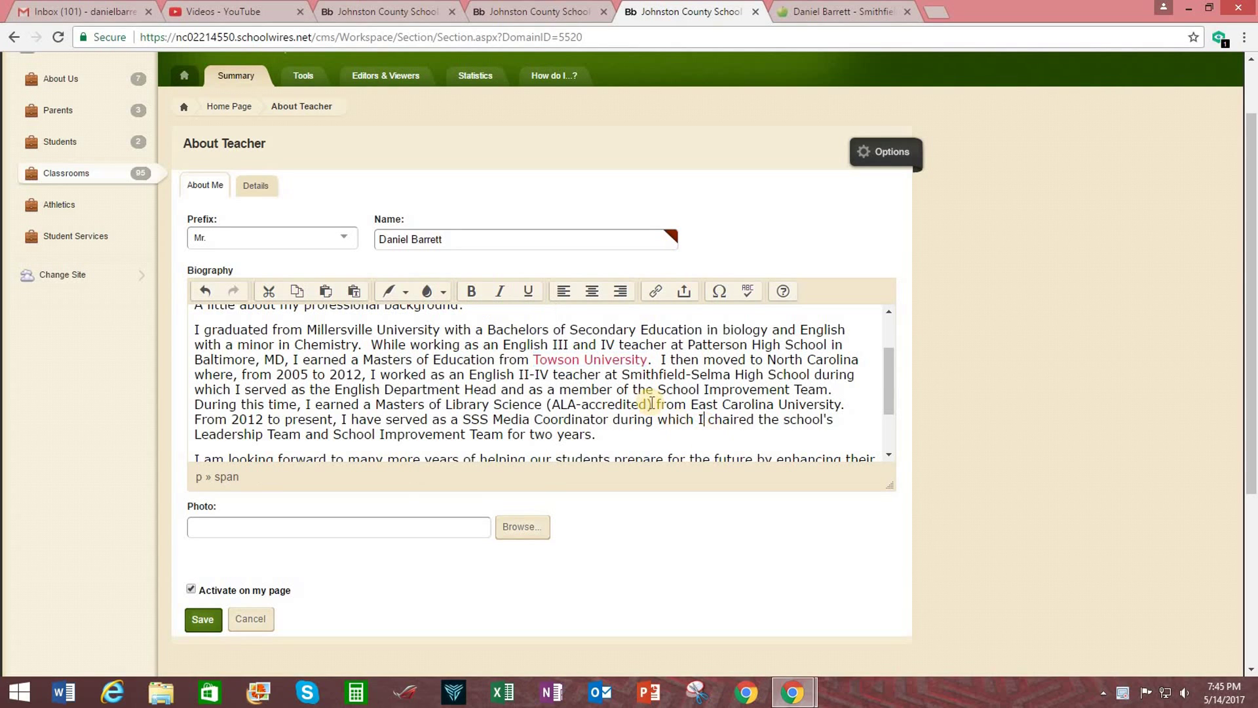
pyautogui.moveTo(649, 363); pyautogui.dragTo(532, 361)
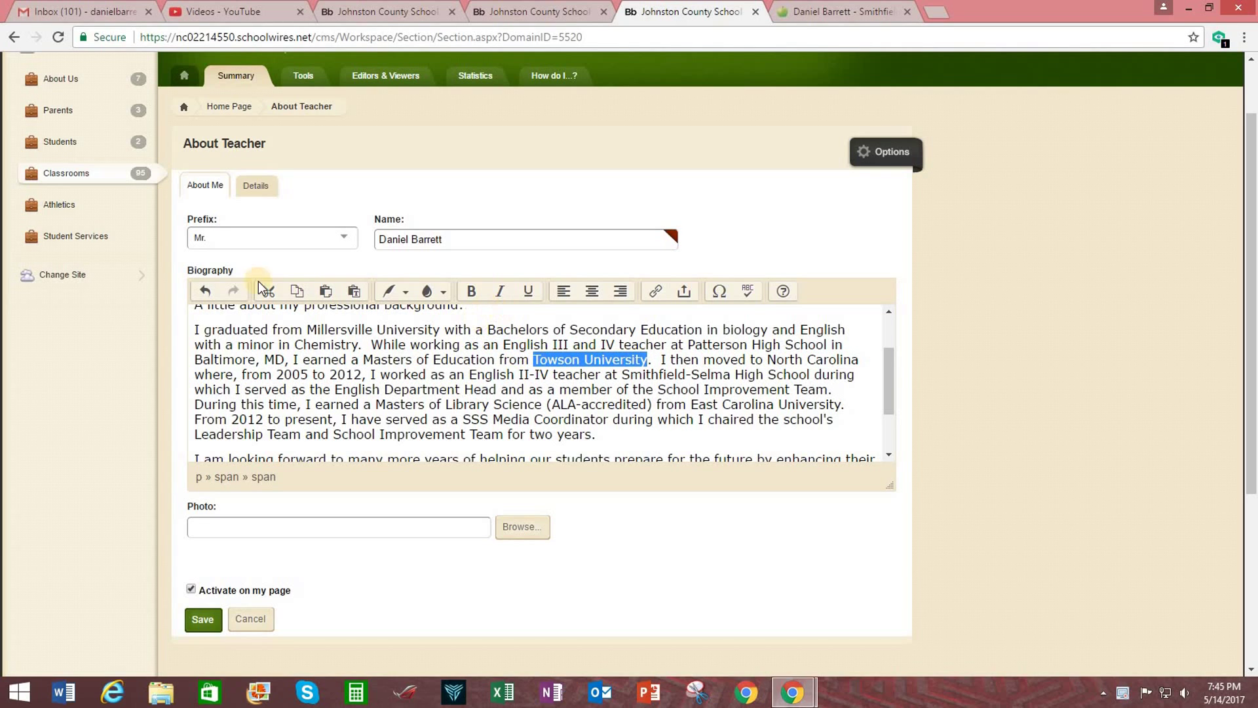
pyautogui.click(443, 292)
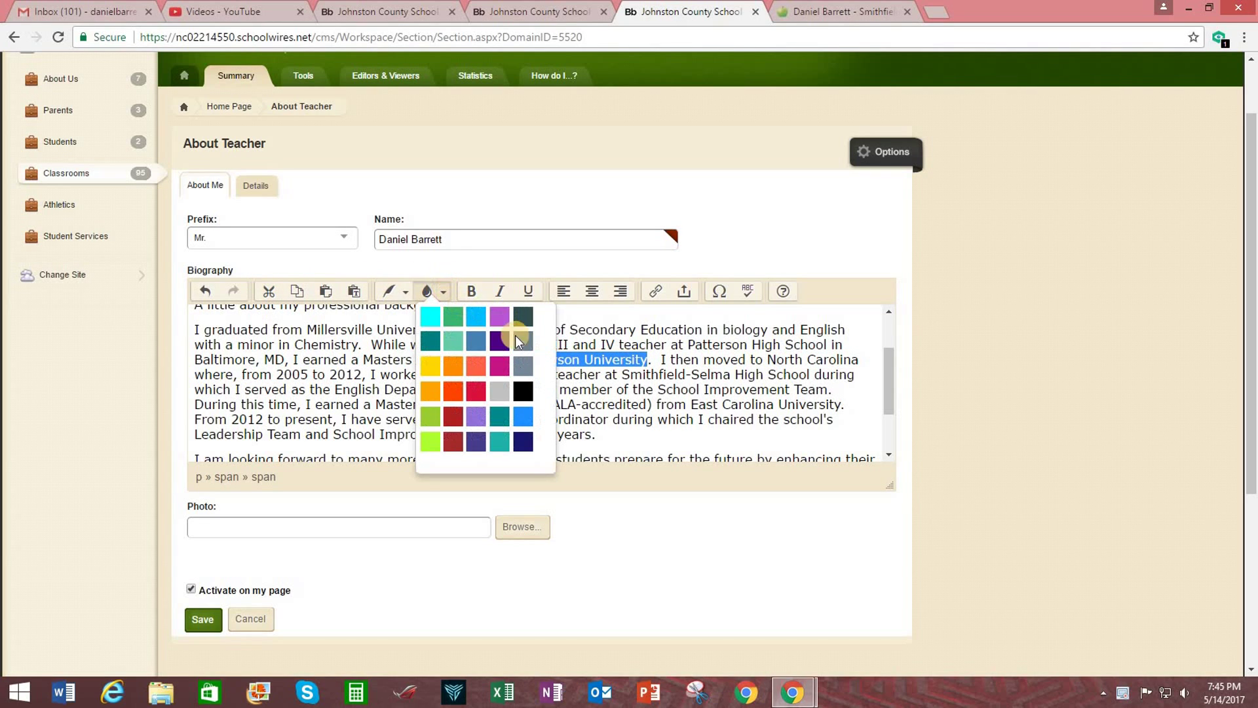
pyautogui.click(522, 390)
pyautogui.click(643, 404)
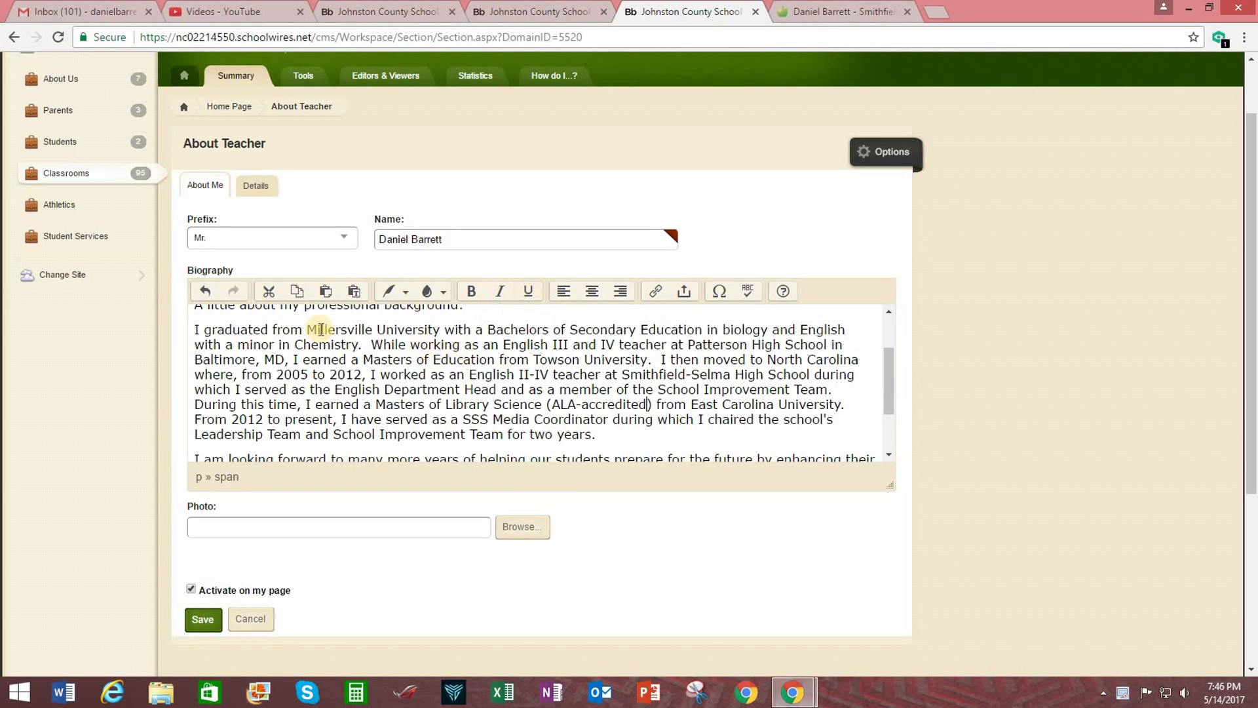
pyautogui.moveTo(307, 329); pyautogui.dragTo(479, 344)
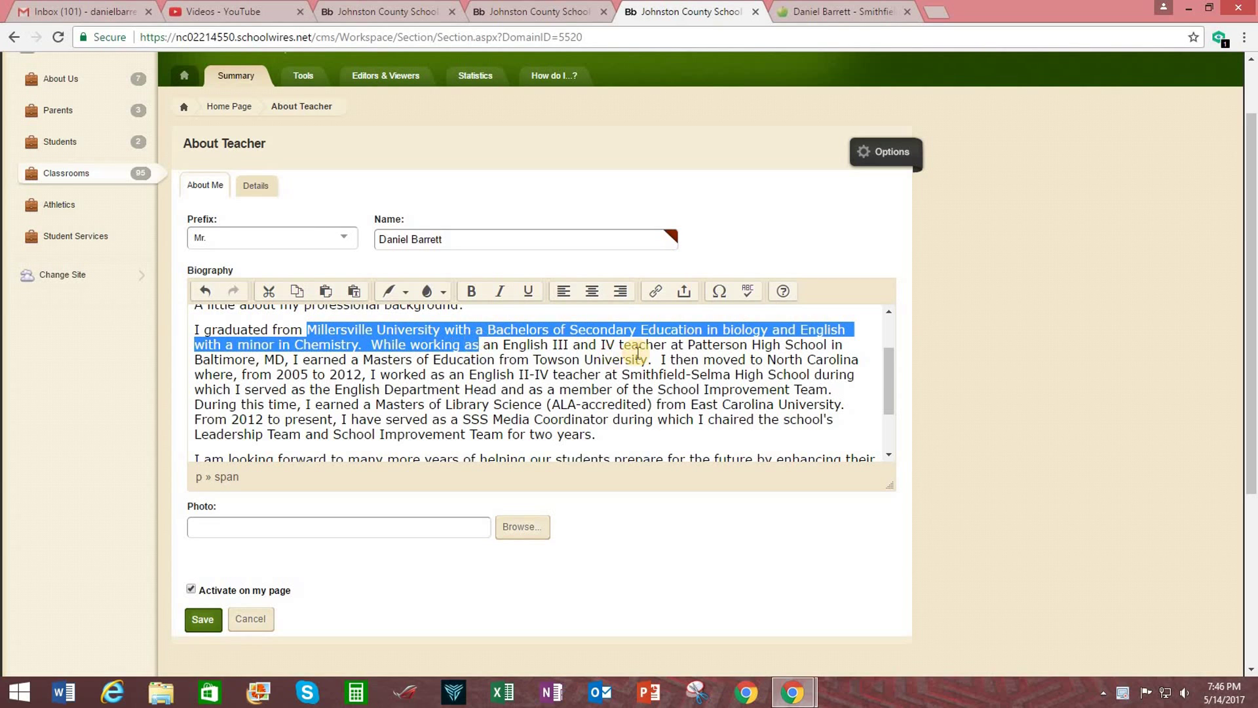
pyautogui.click(471, 292)
pyautogui.click(492, 385)
pyautogui.click(472, 349)
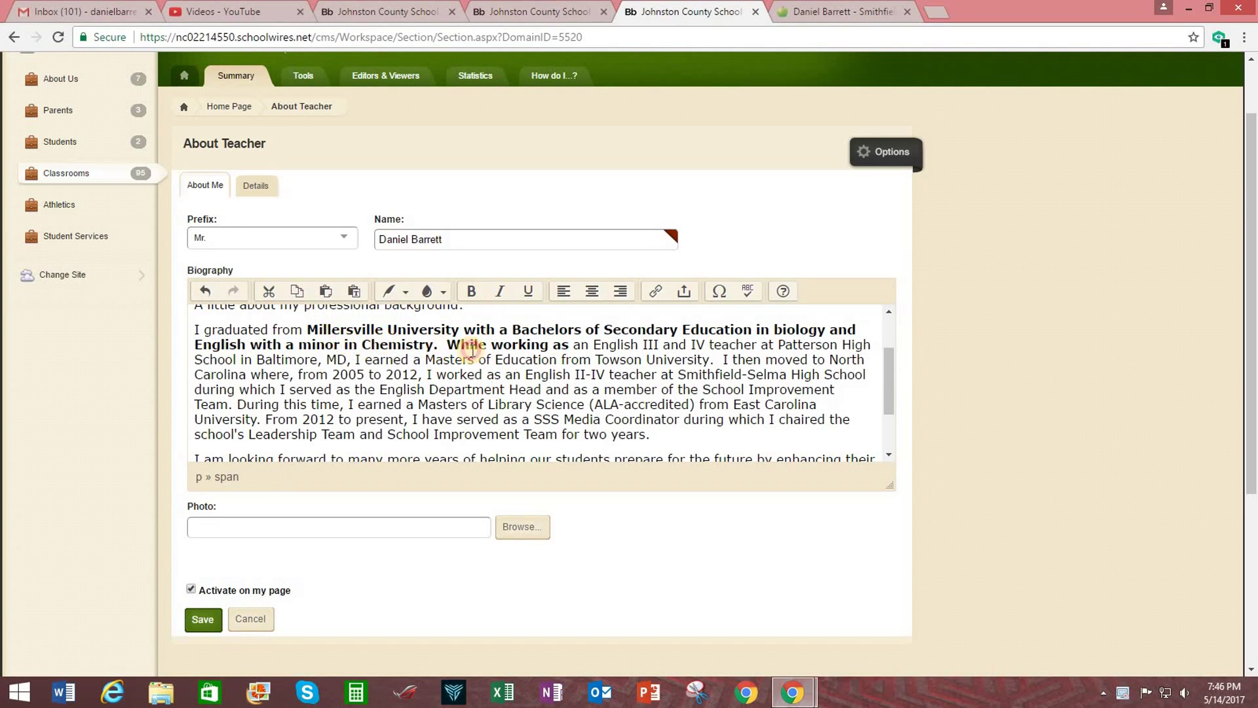
pyautogui.keyDown('shift'); pyautogui.click(472, 349); pyautogui.keyUp('shift')
pyautogui.click(500, 291)
pyautogui.click(513, 374)
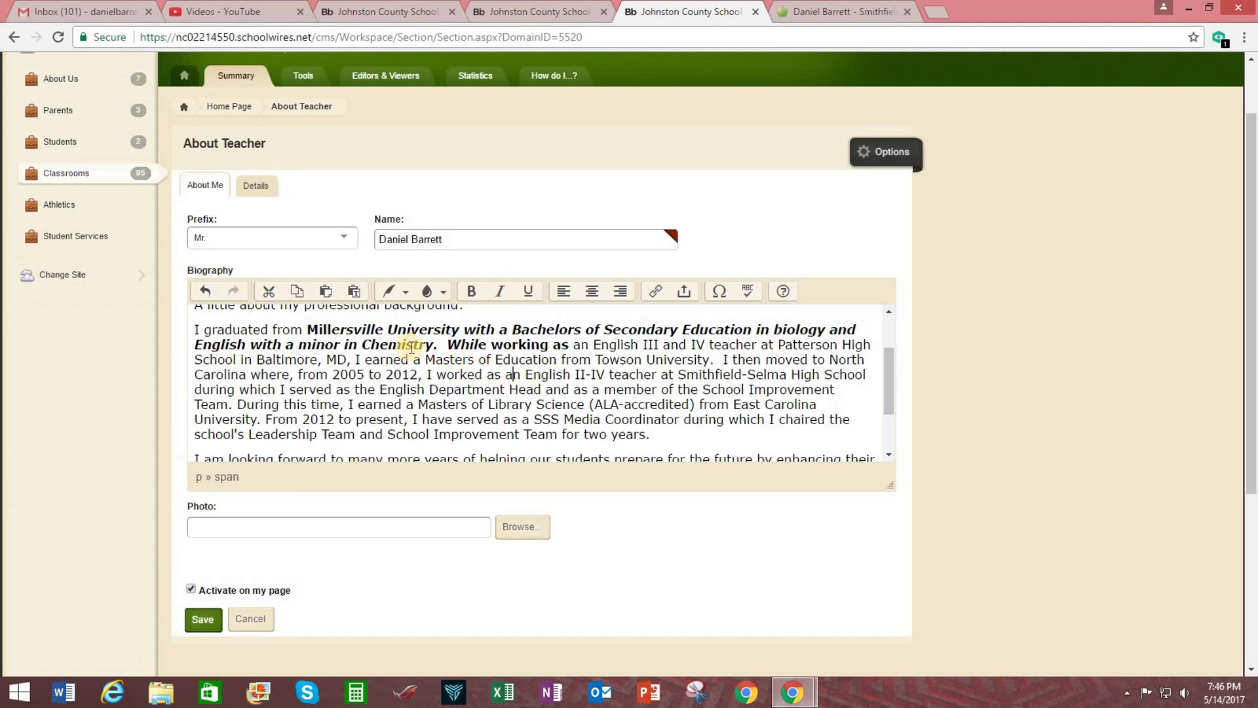
pyautogui.moveTo(359, 345); pyautogui.dragTo(541, 375)
pyautogui.click(528, 291)
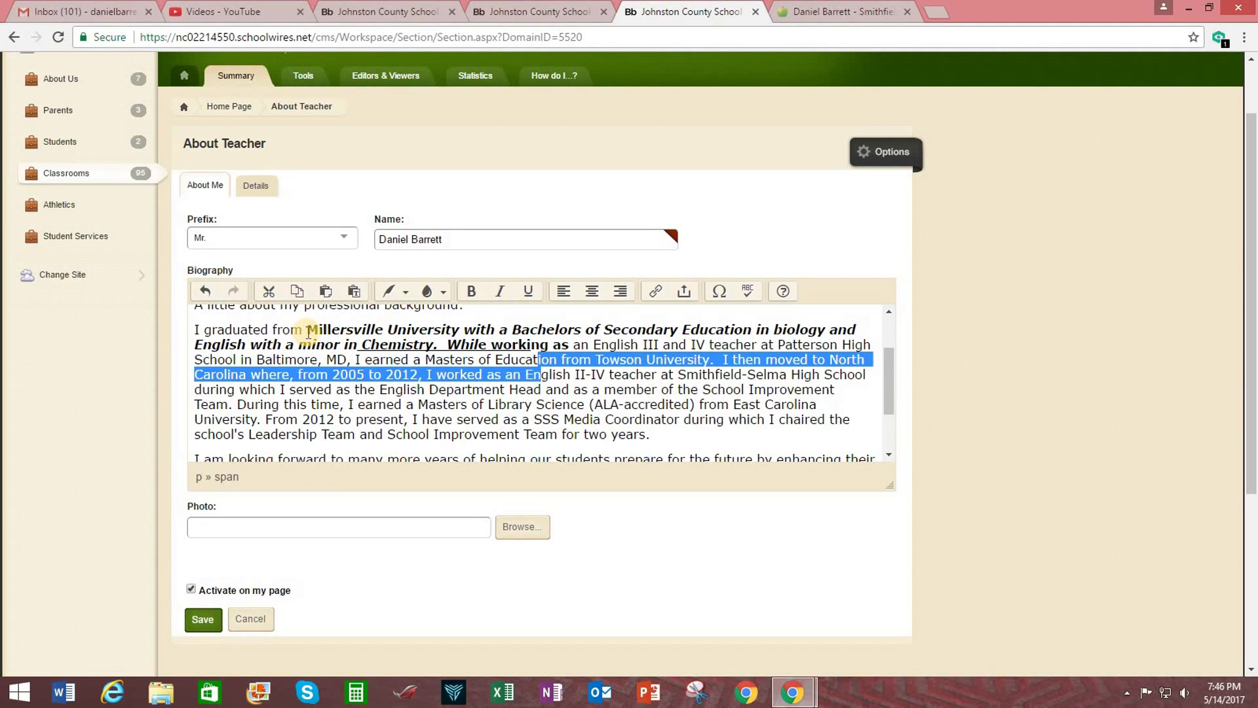
pyautogui.moveTo(306, 330); pyautogui.dragTo(570, 339)
pyautogui.click(468, 293)
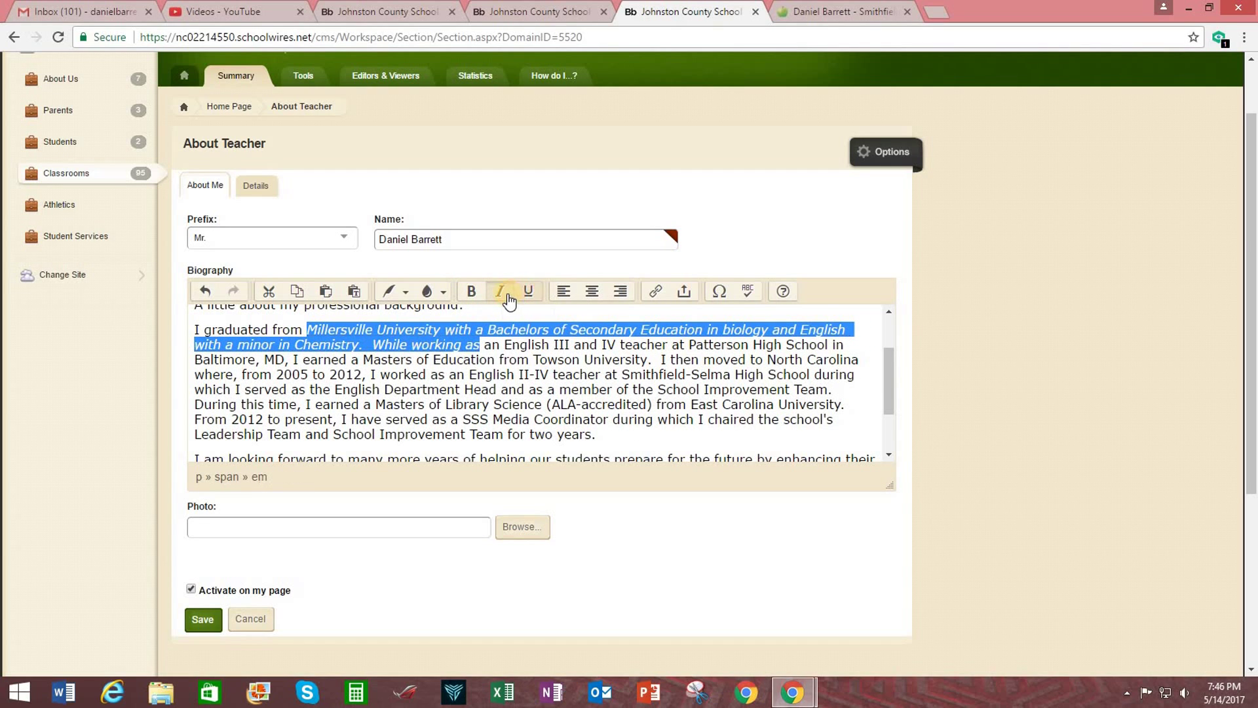
pyautogui.click(503, 295)
pyautogui.click(500, 359)
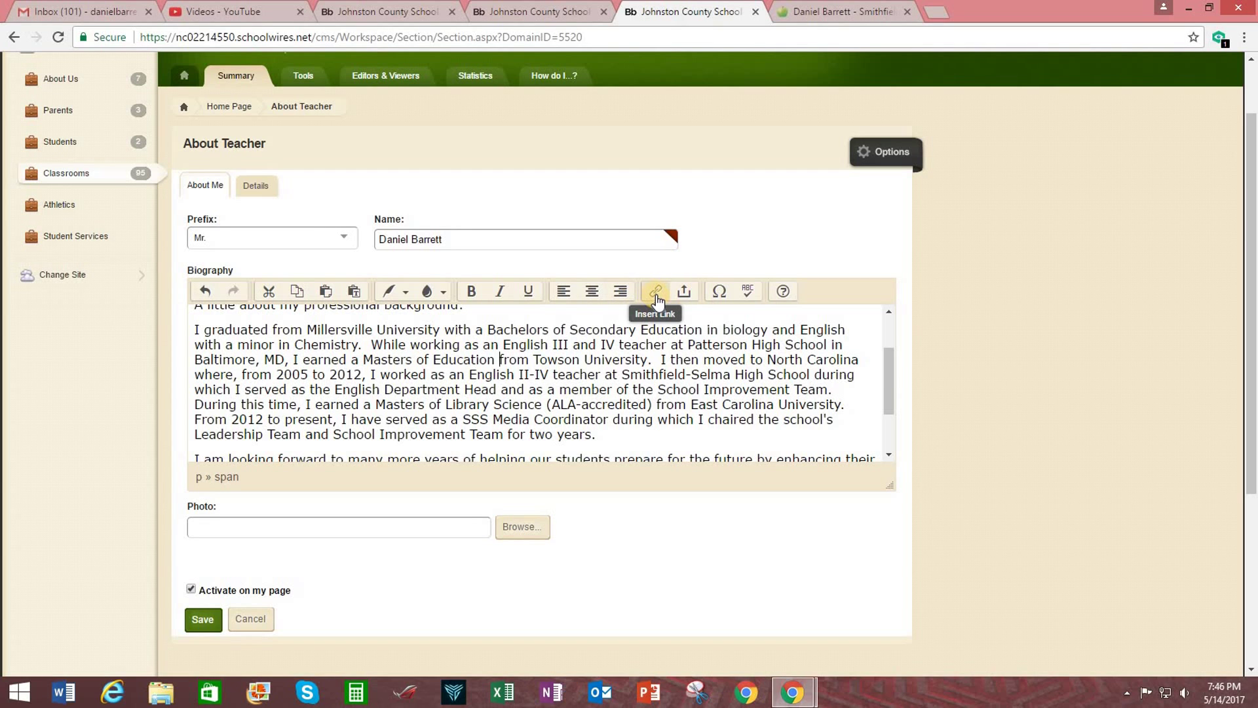
# Select 'here!' in the Subscribe line and start inserting a Web Address link for it.
pyautogui.scroll(-3, 634, 350)
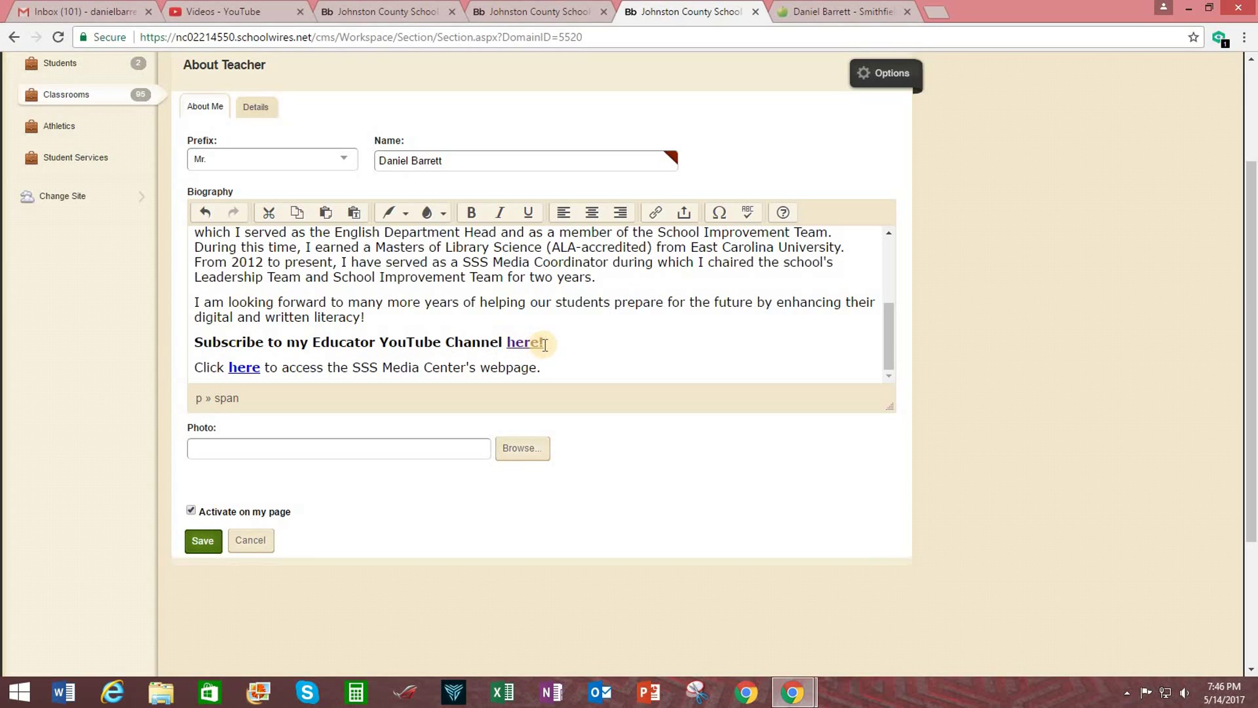
pyautogui.moveTo(547, 344); pyautogui.dragTo(508, 346)
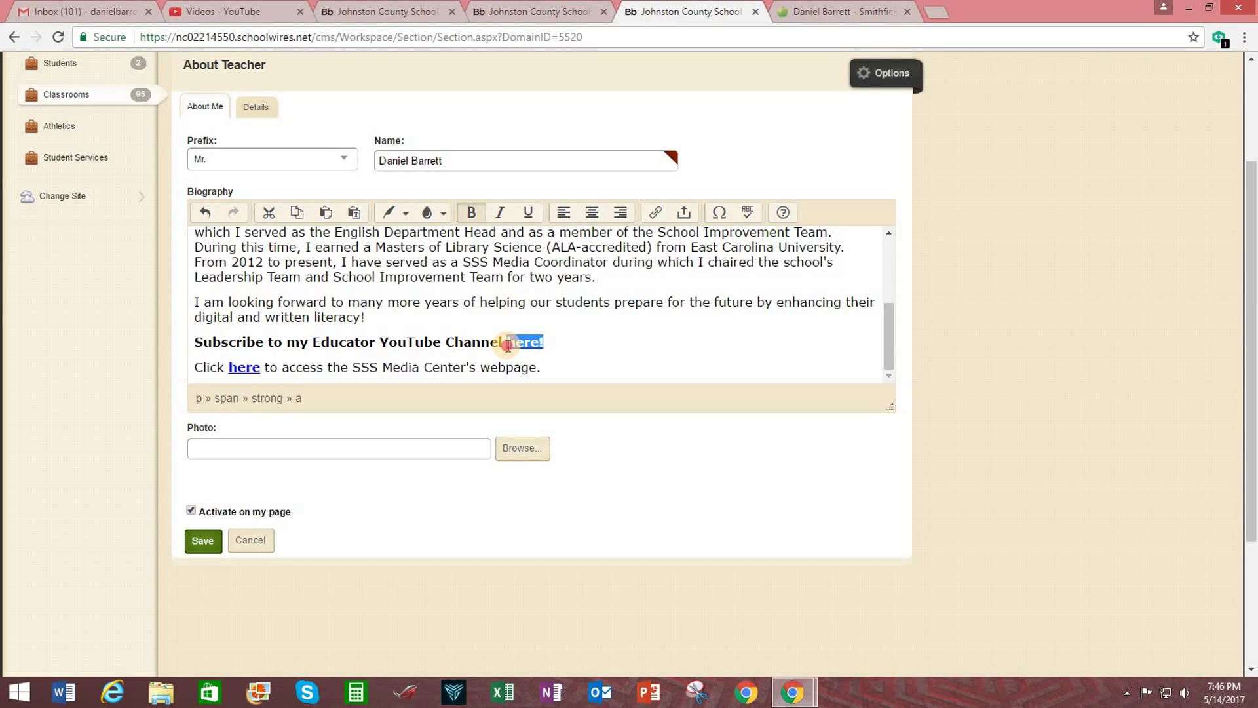
pyautogui.click(658, 216)
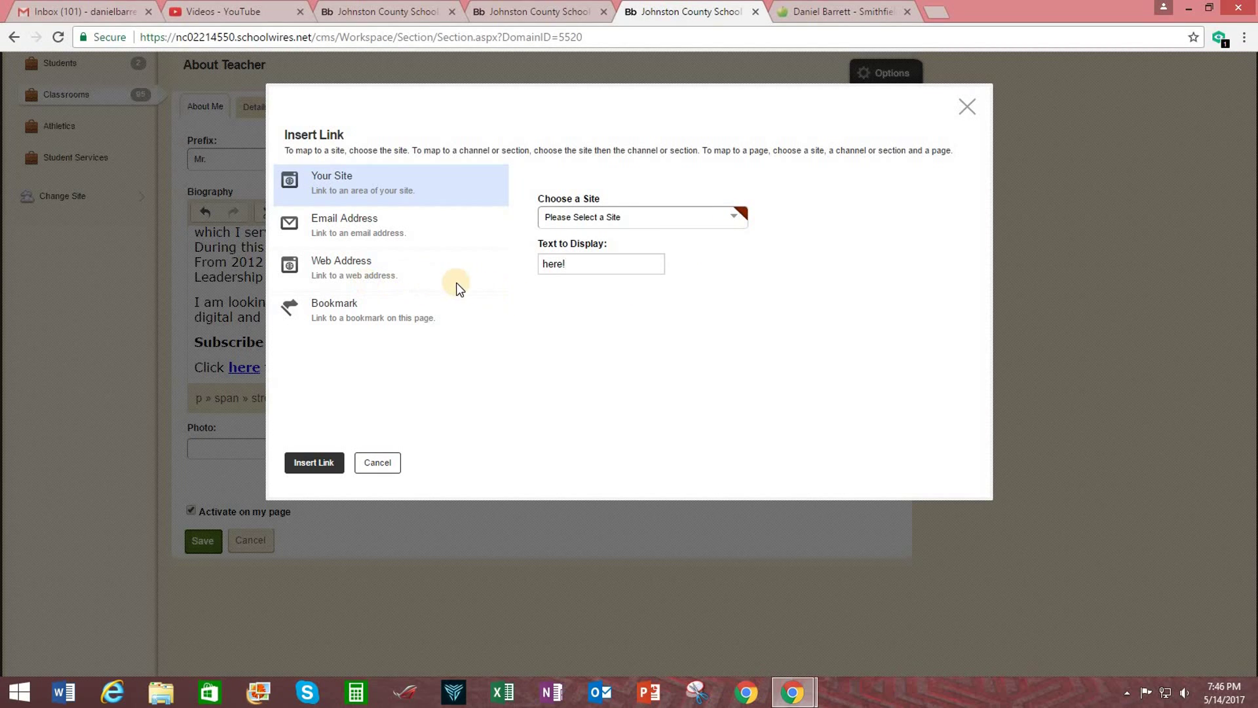
pyautogui.click(340, 272)
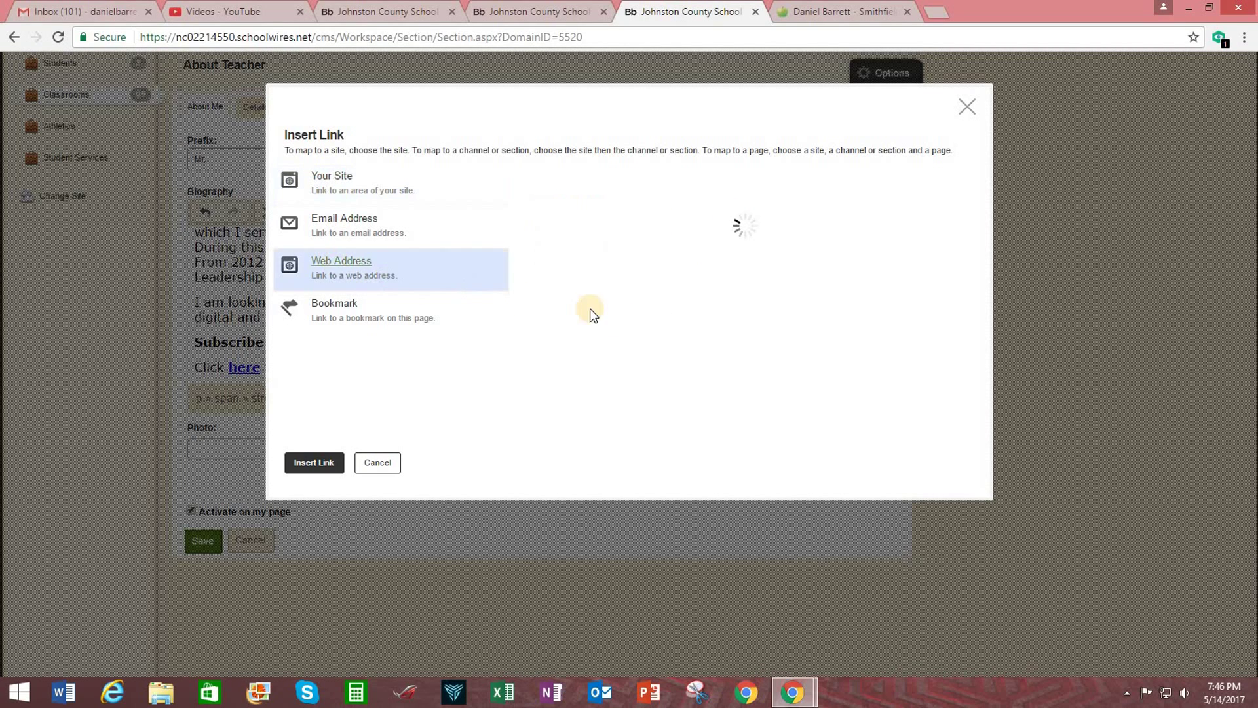
pyautogui.click(580, 218)
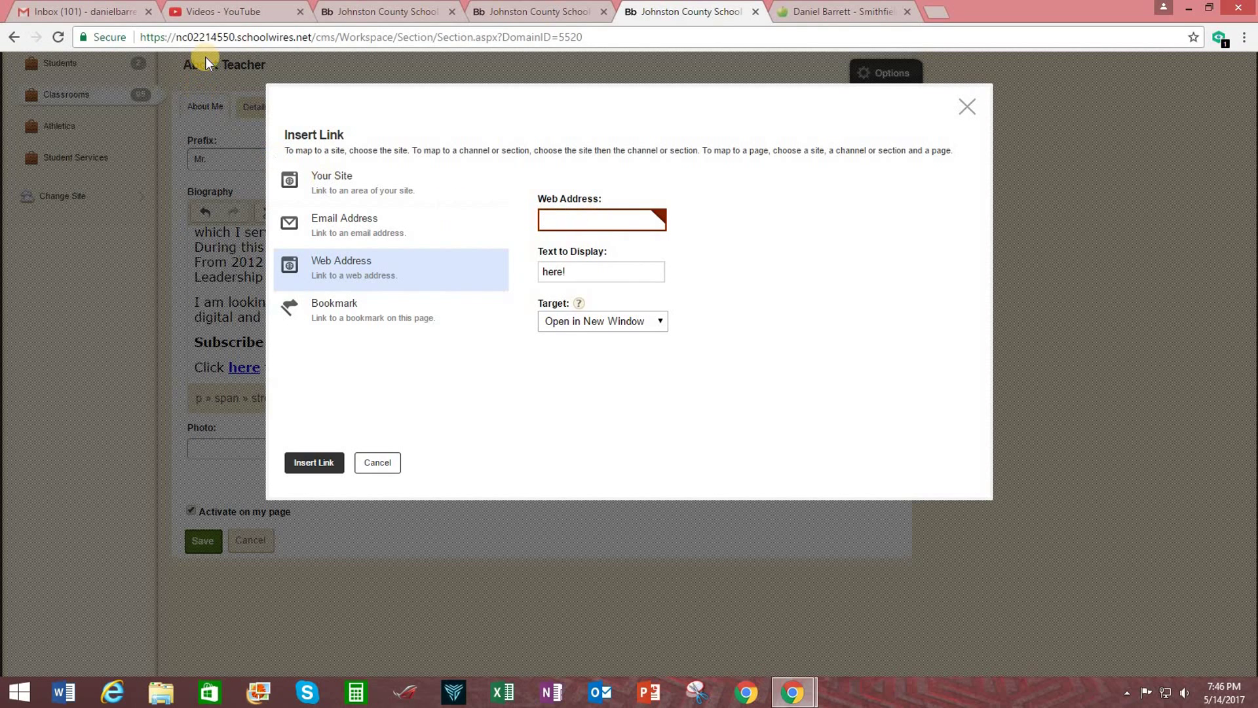
# Copy the web address of the Classroom Digital Tools YouTube channel's home page.
pyautogui.click(243, 14)
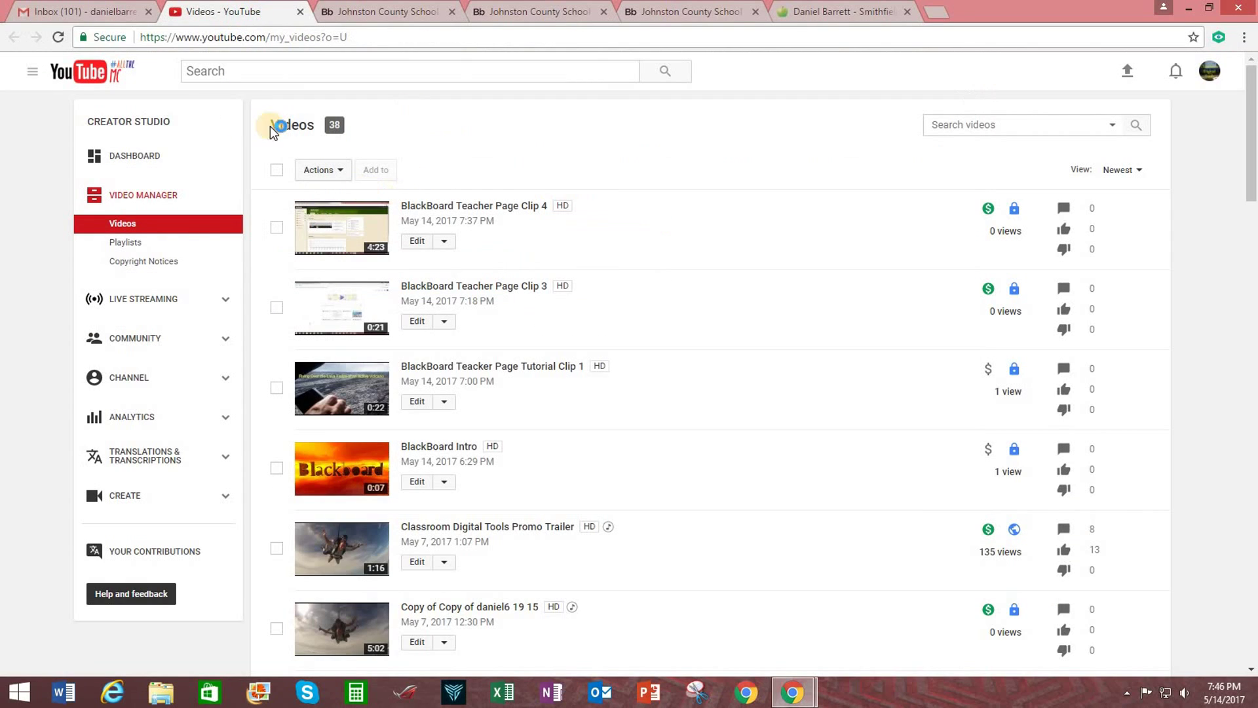
pyautogui.click(160, 154)
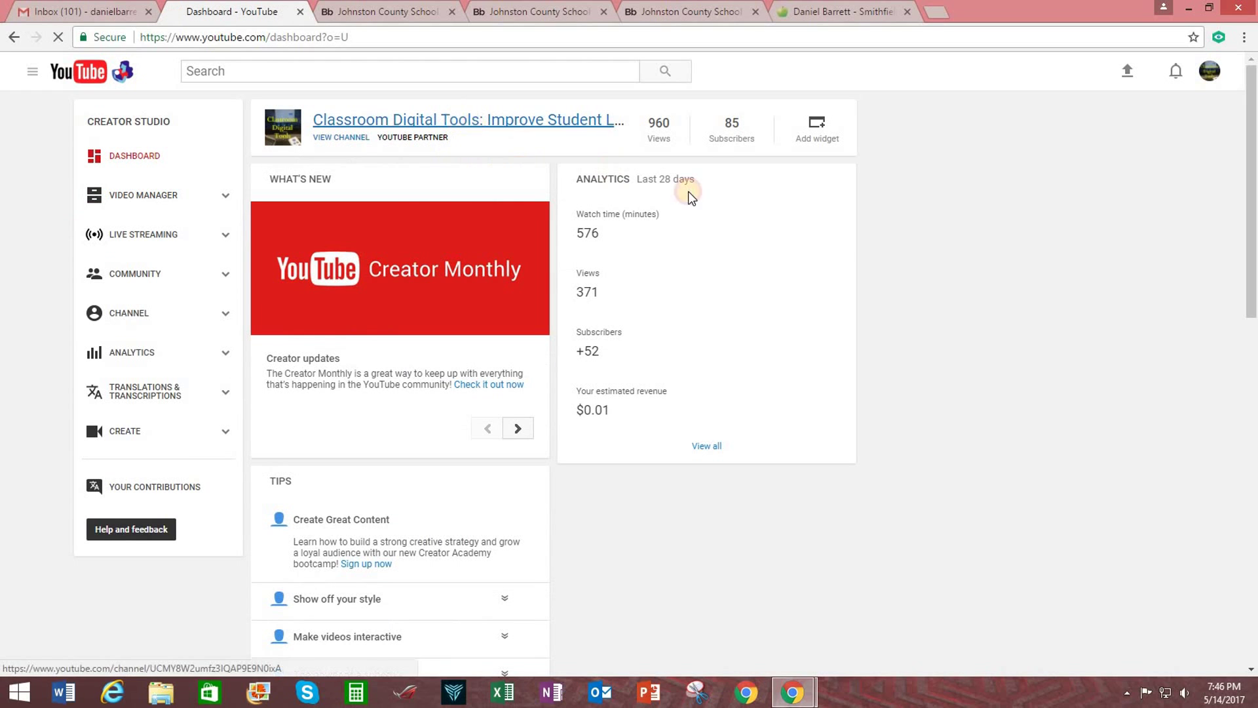
pyautogui.click(468, 119)
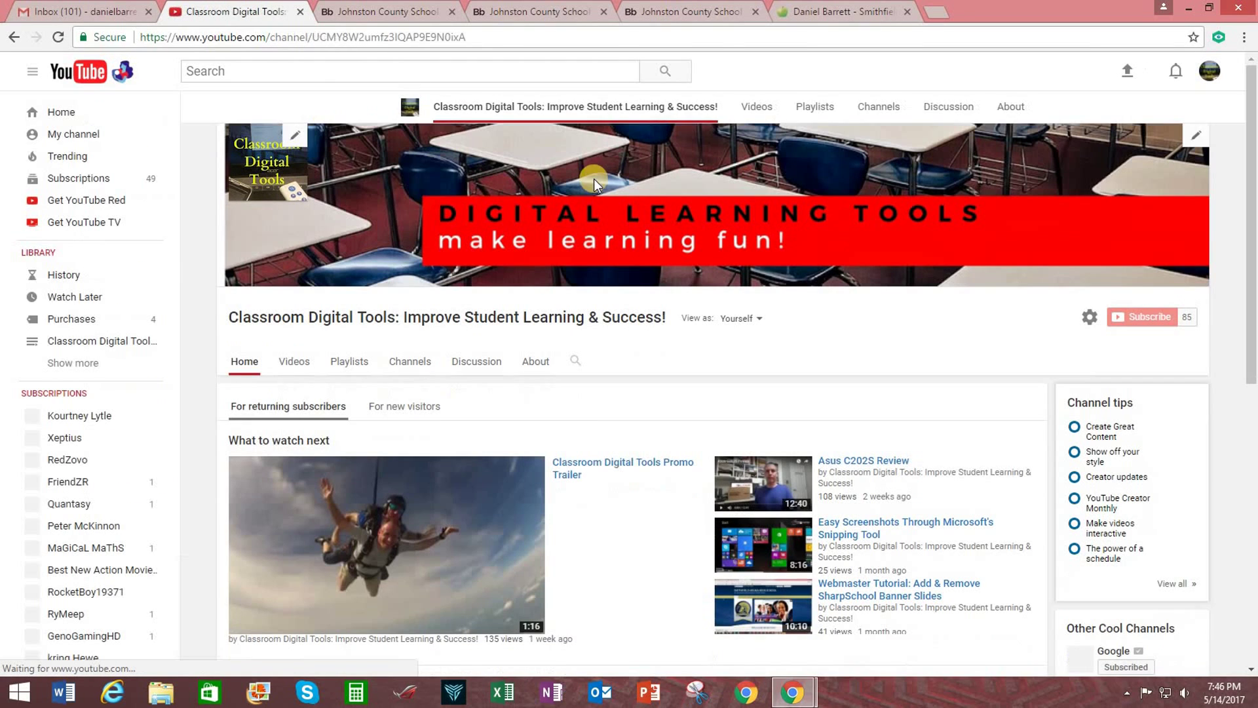
pyautogui.click(482, 38)
pyautogui.rightClick(482, 38)
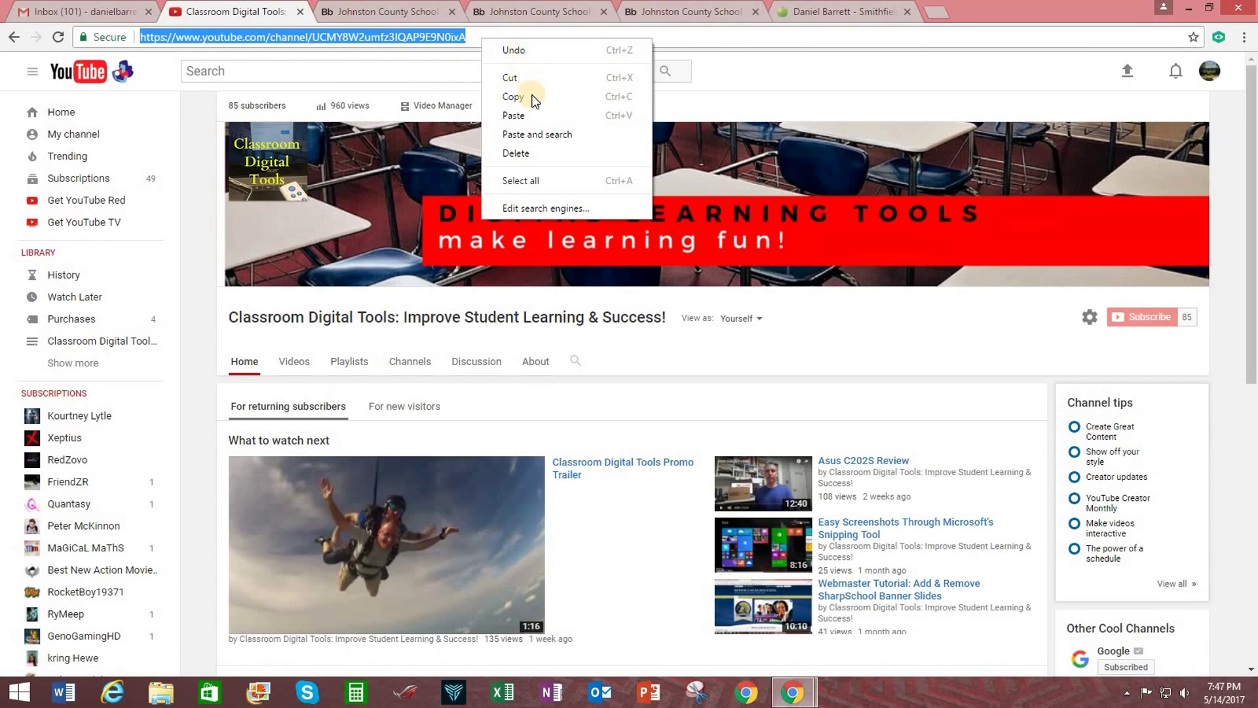
pyautogui.click(529, 101)
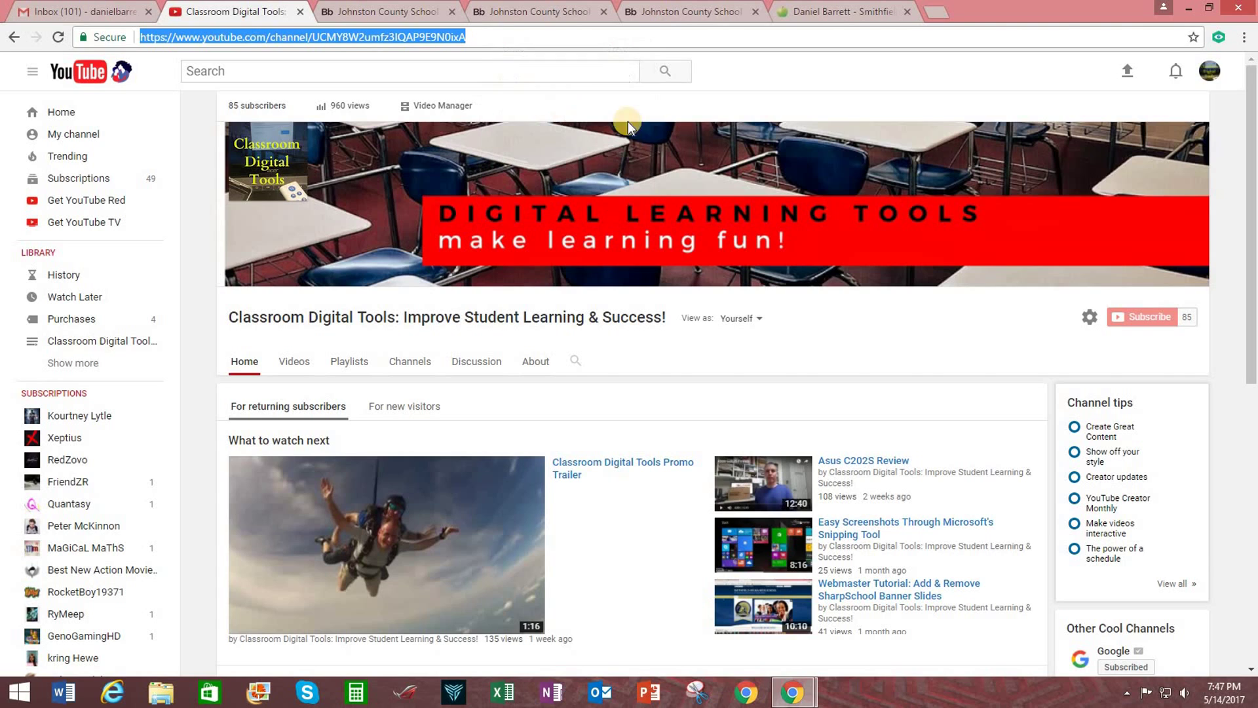
pyautogui.click(663, 14)
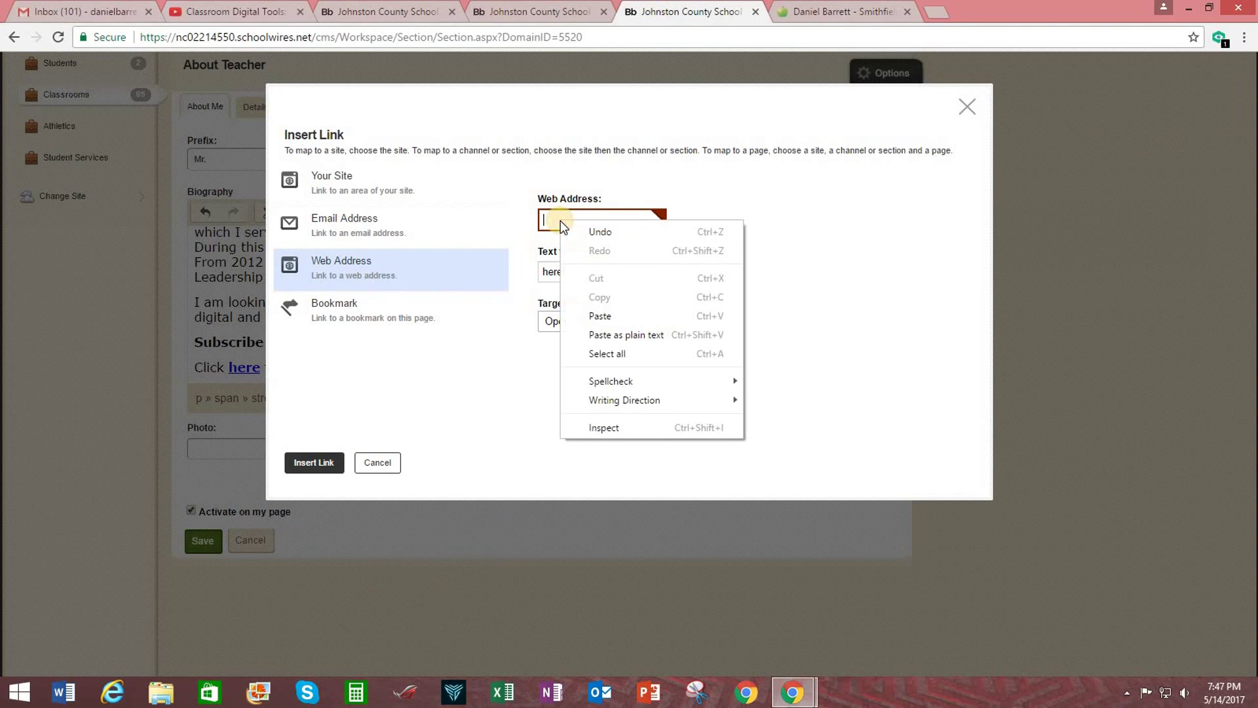
# Link the bold 'here!' to the YouTube channel URL, set to Open in New Window.
pyautogui.click(613, 316)
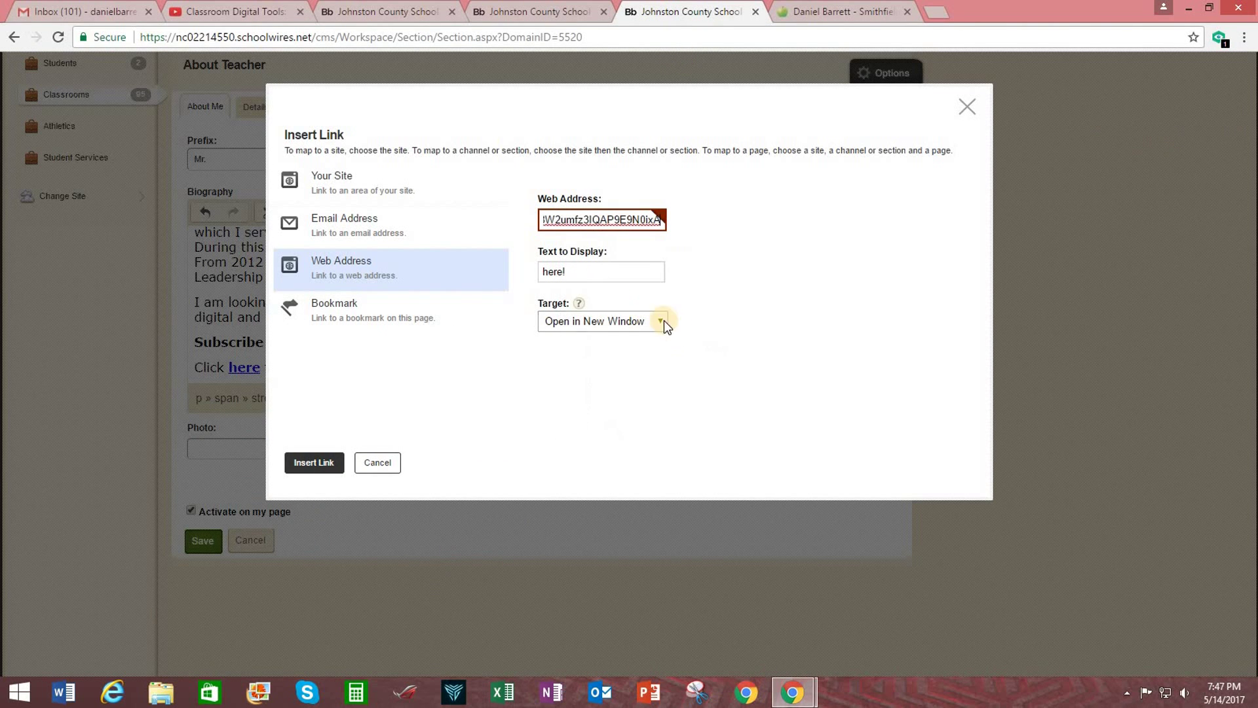
pyautogui.click(572, 270)
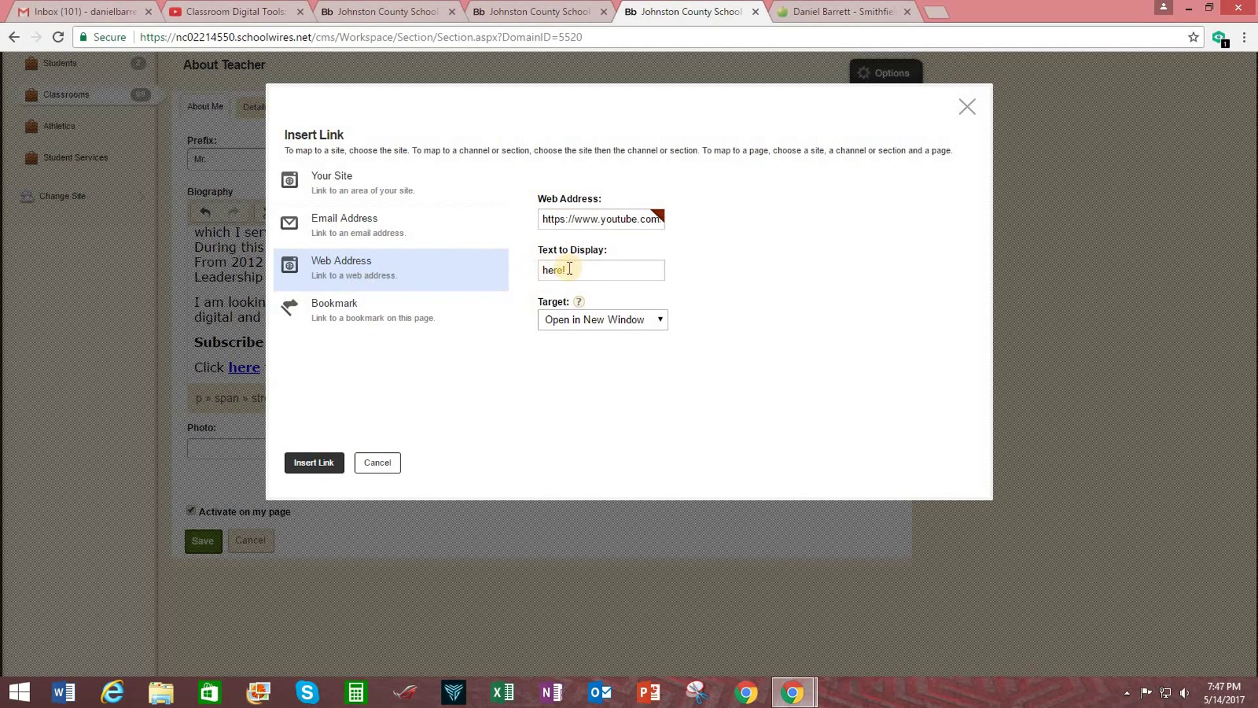
pyautogui.click(663, 315)
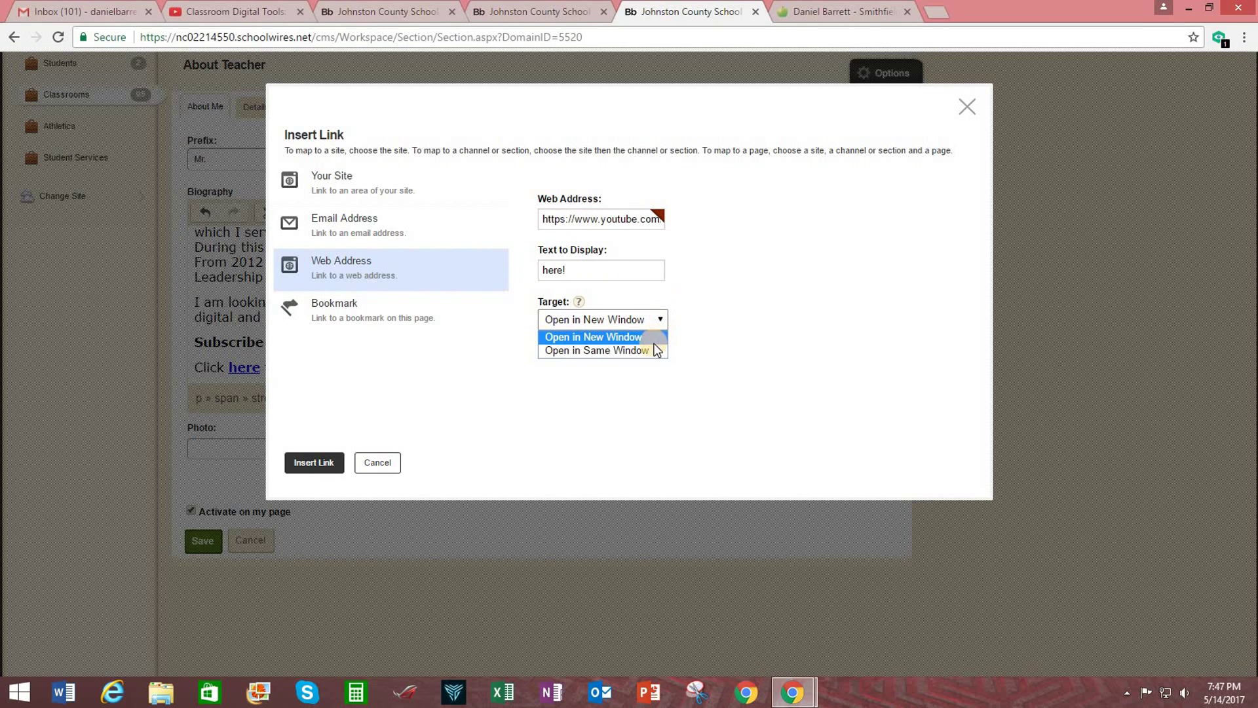
pyautogui.click(660, 364)
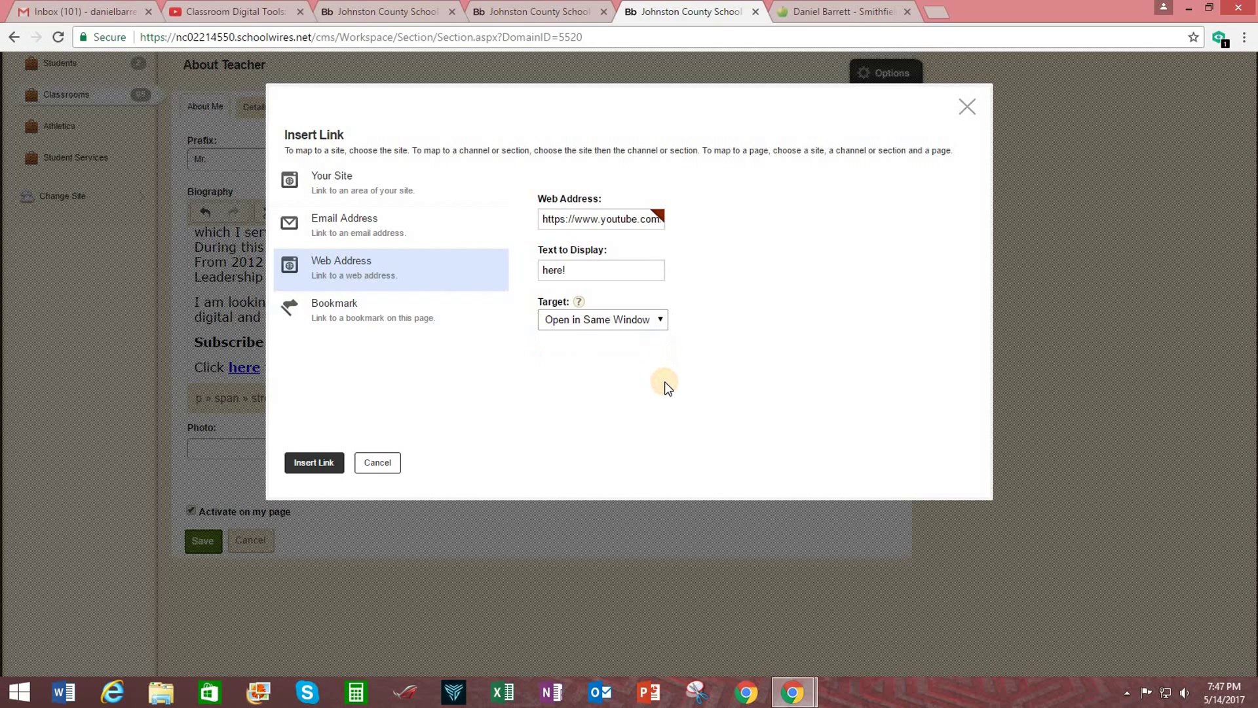
pyautogui.click(663, 317)
pyautogui.click(637, 334)
pyautogui.click(321, 466)
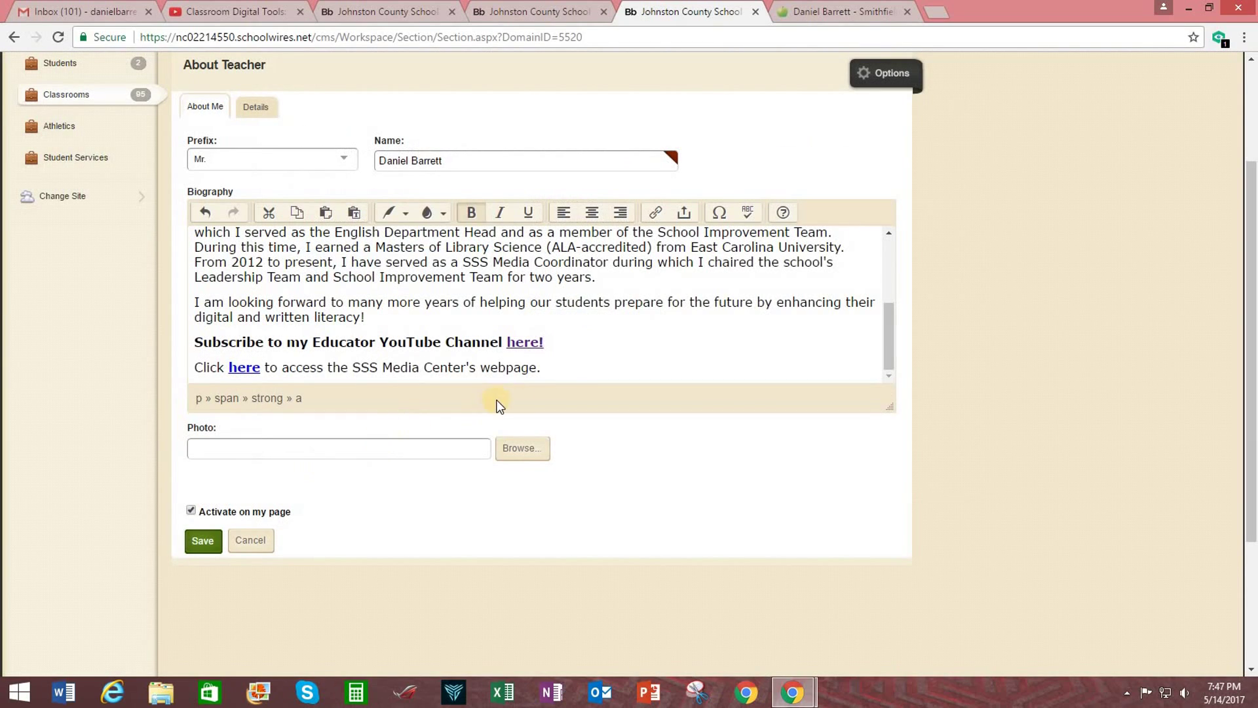
pyautogui.click(525, 343)
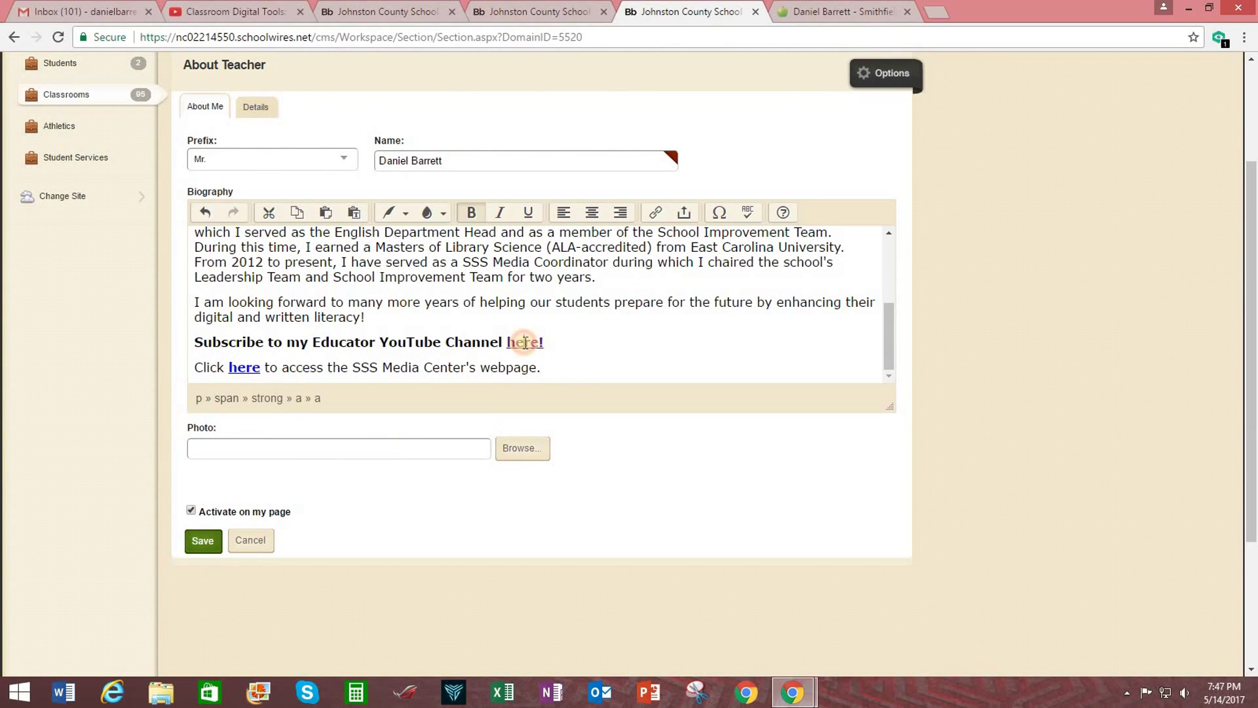
pyautogui.click(550, 371)
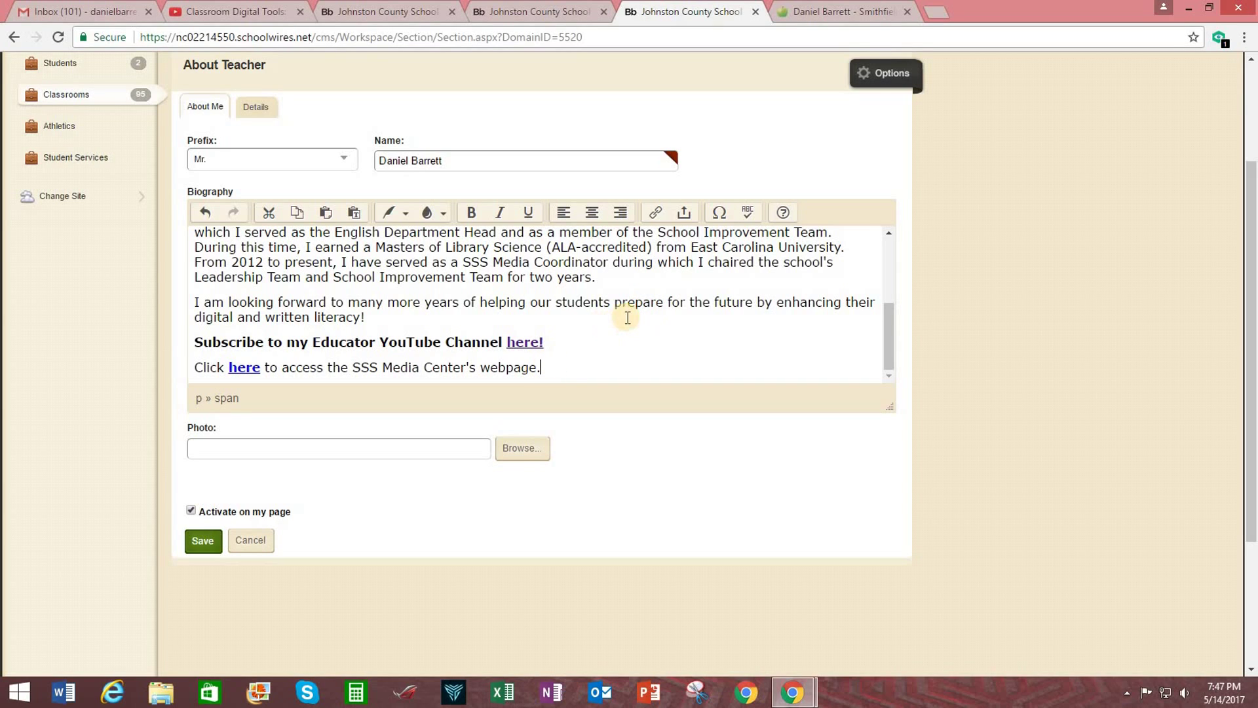
pyautogui.click(554, 302)
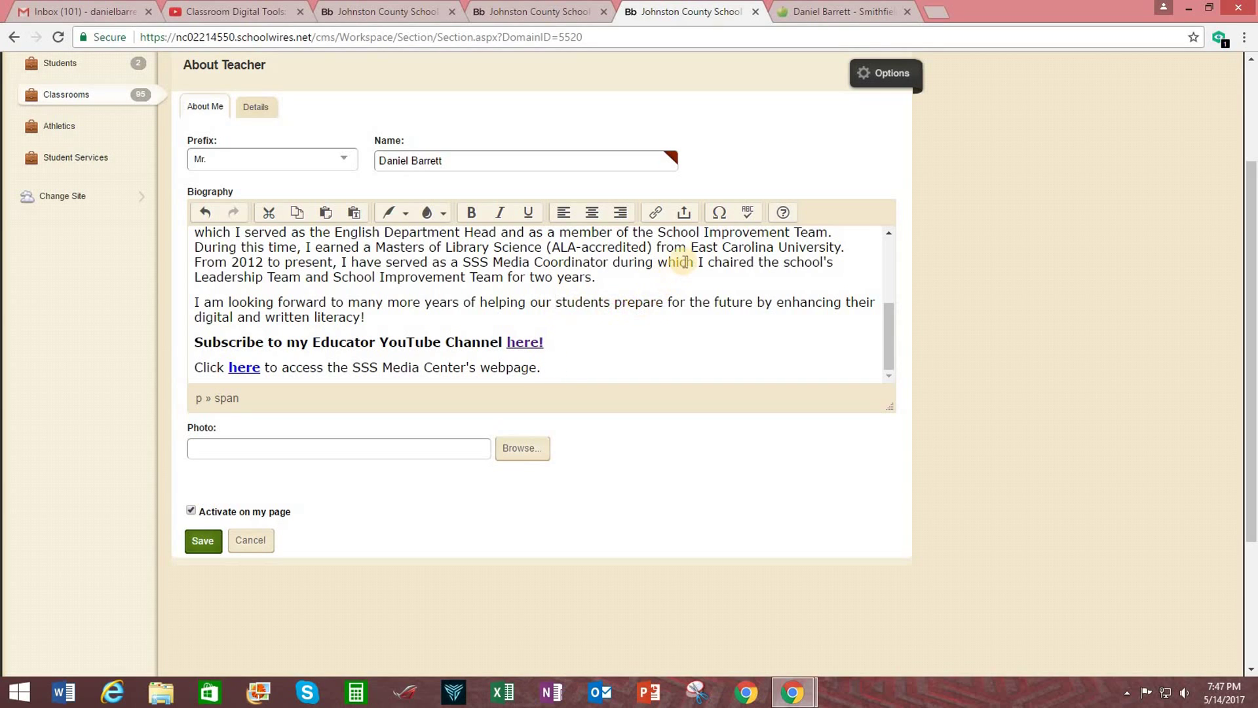
pyautogui.click(719, 215)
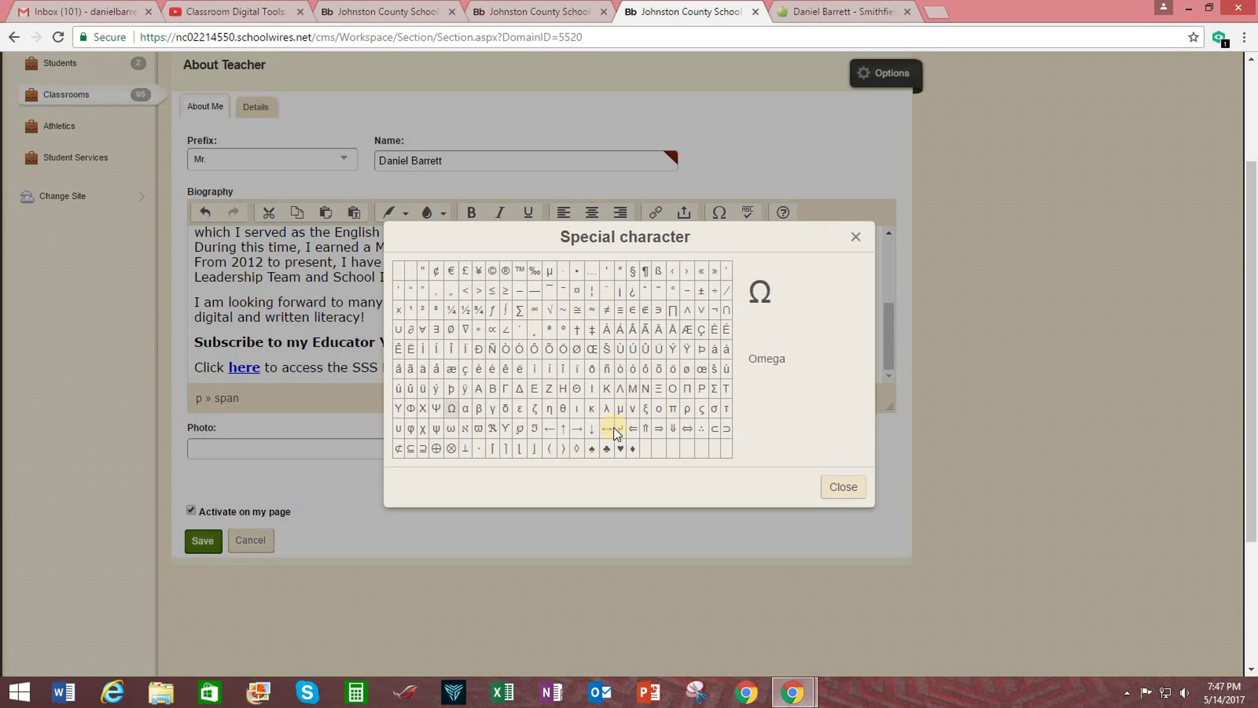
pyautogui.click(845, 490)
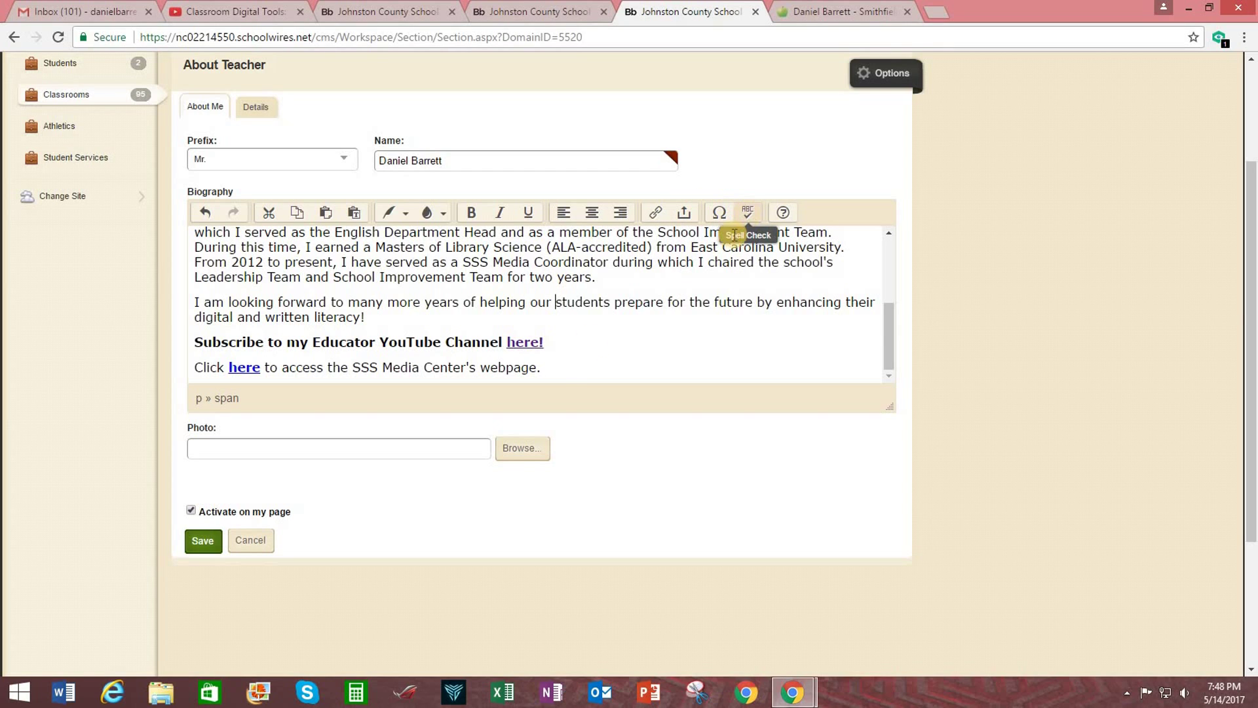
pyautogui.click(560, 360)
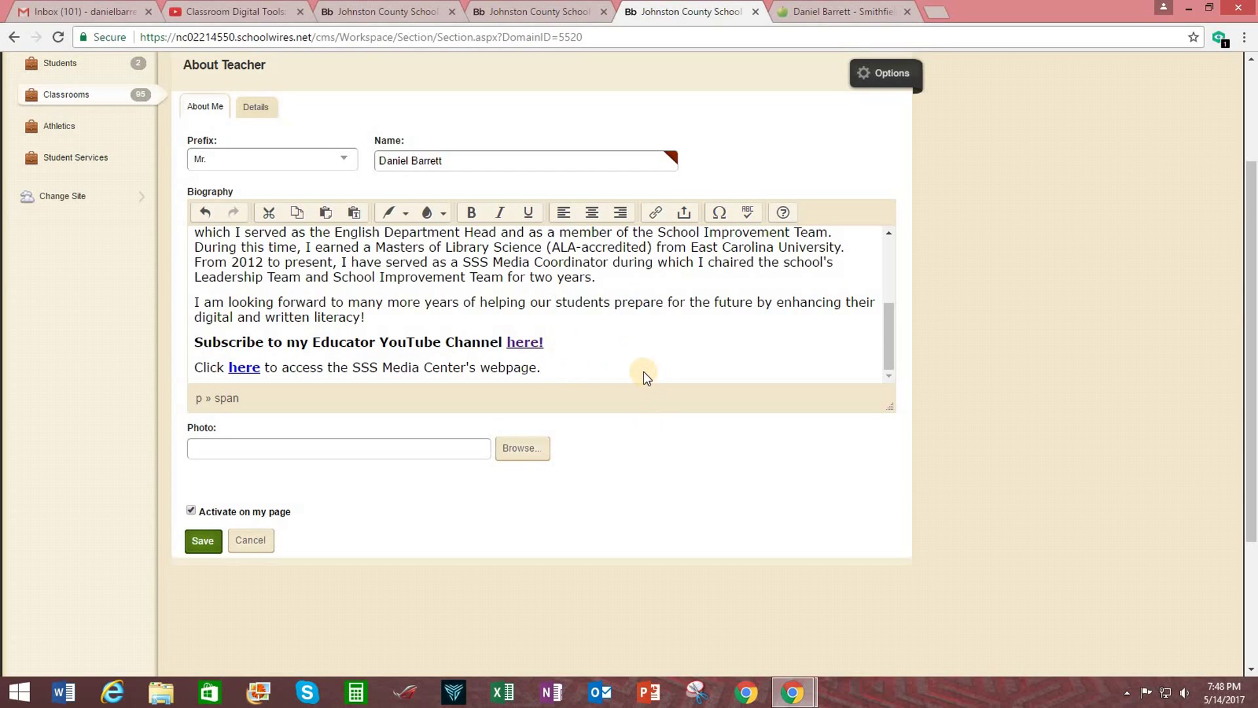
# Upload the teacher's portrait JPG from the Pictures folder in the image dialog.
pyautogui.scroll(-1, 643, 371)
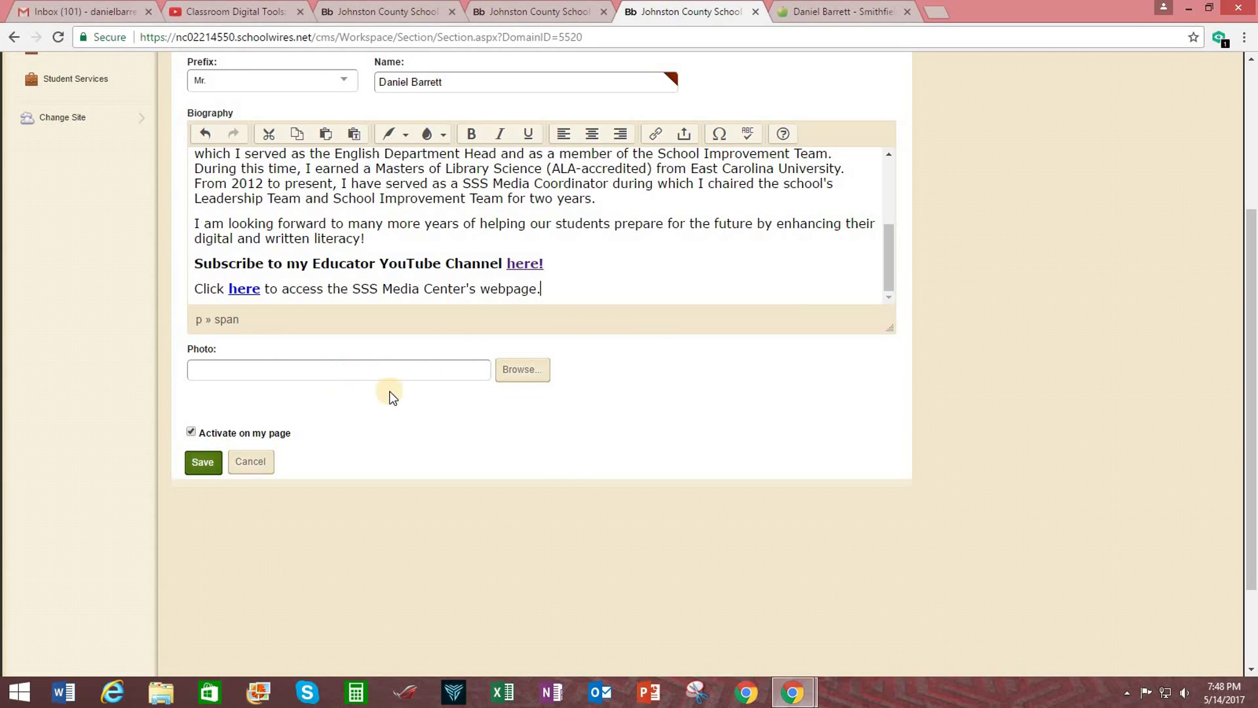
pyautogui.click(529, 379)
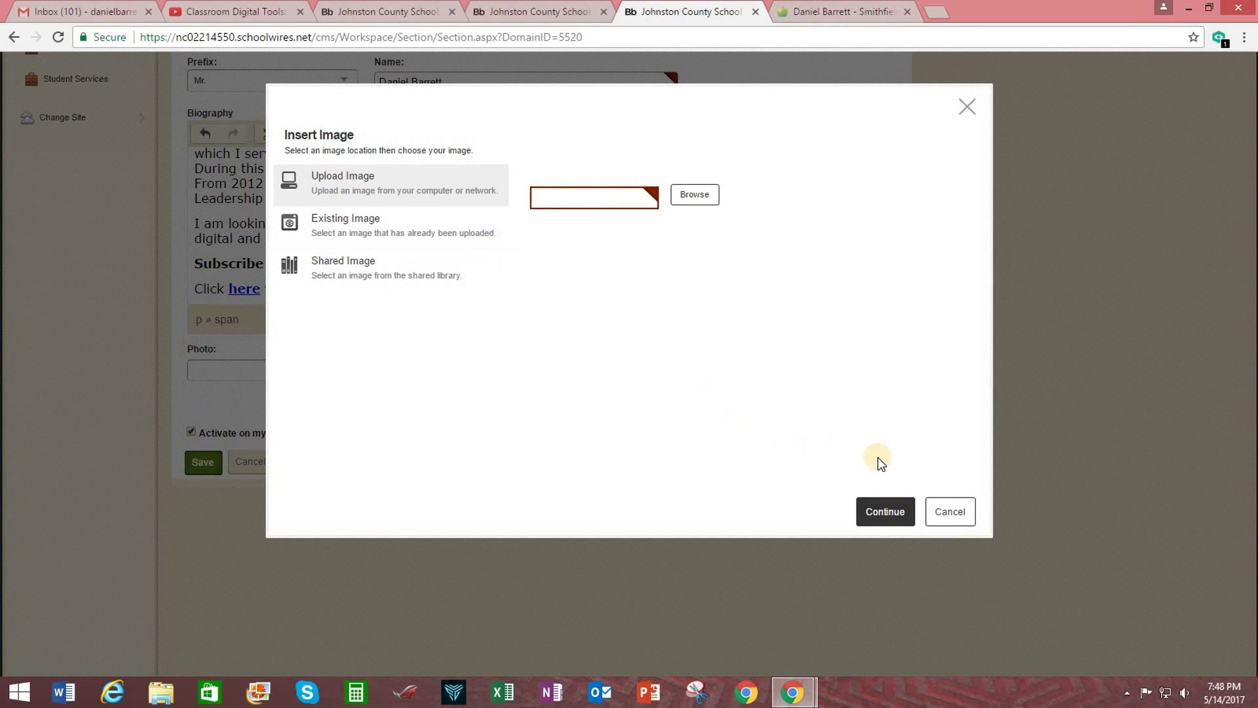
pyautogui.click(952, 511)
pyautogui.click(533, 380)
pyautogui.click(693, 194)
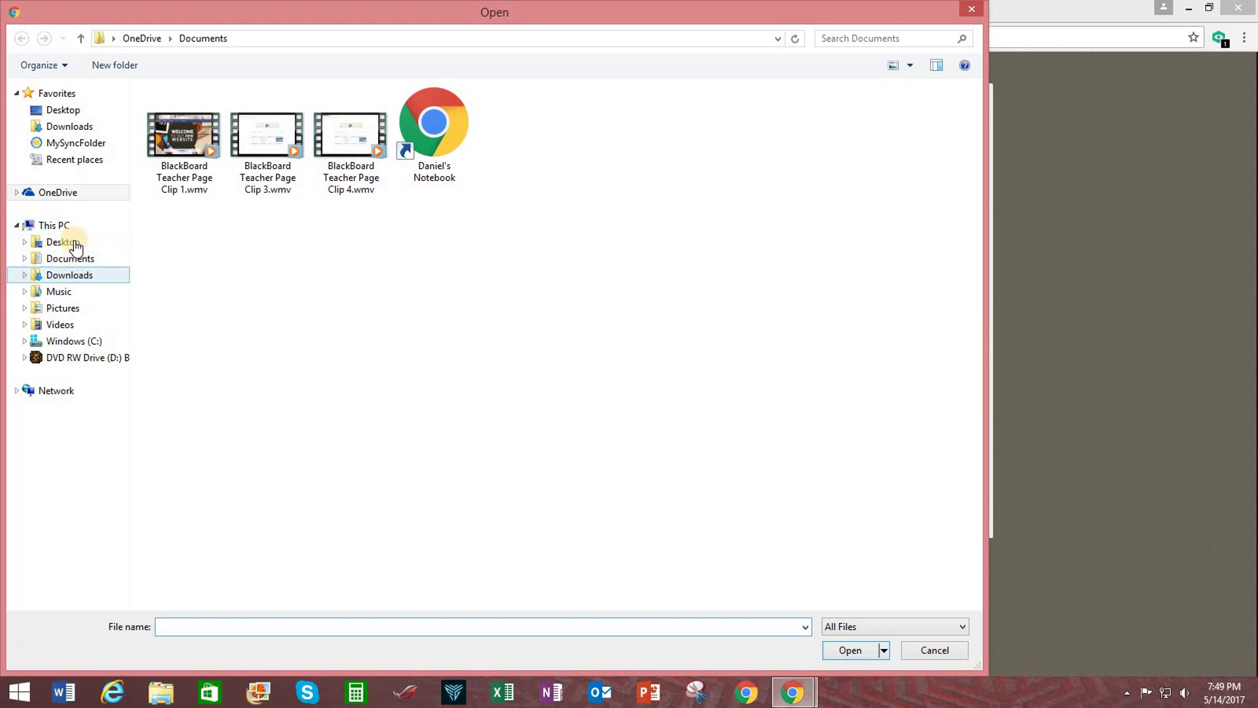
pyautogui.click(60, 308)
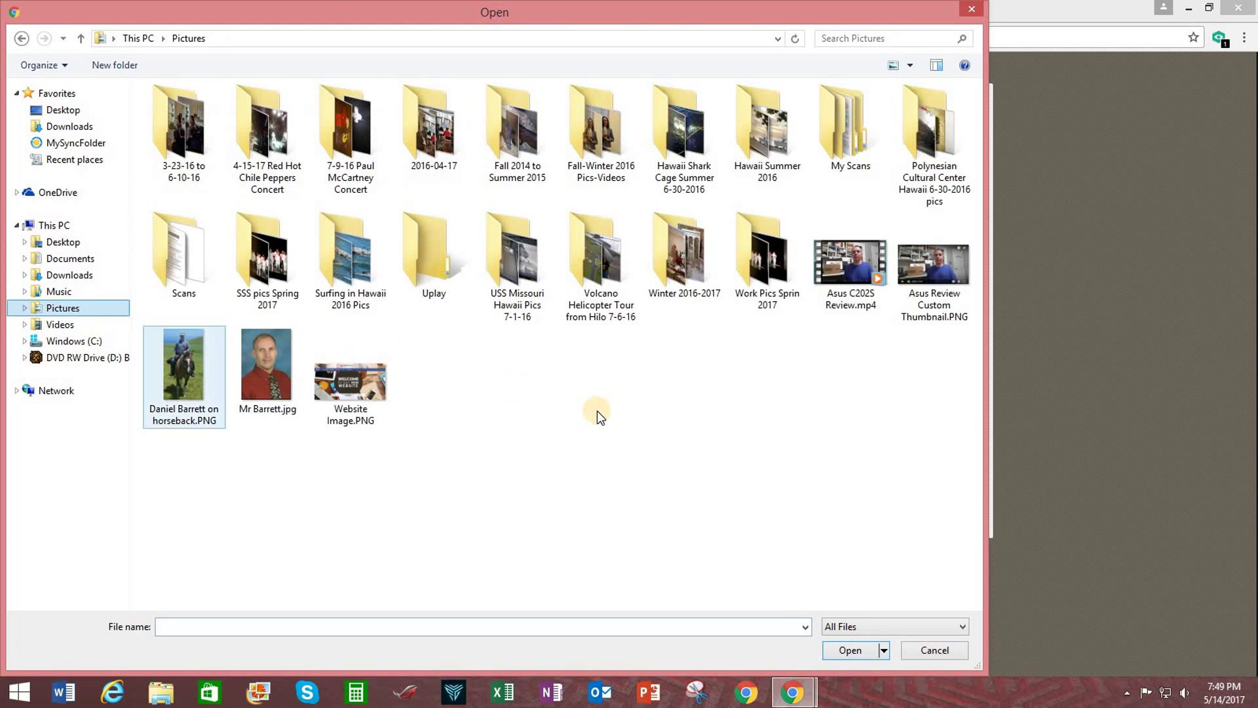
pyautogui.click(260, 392)
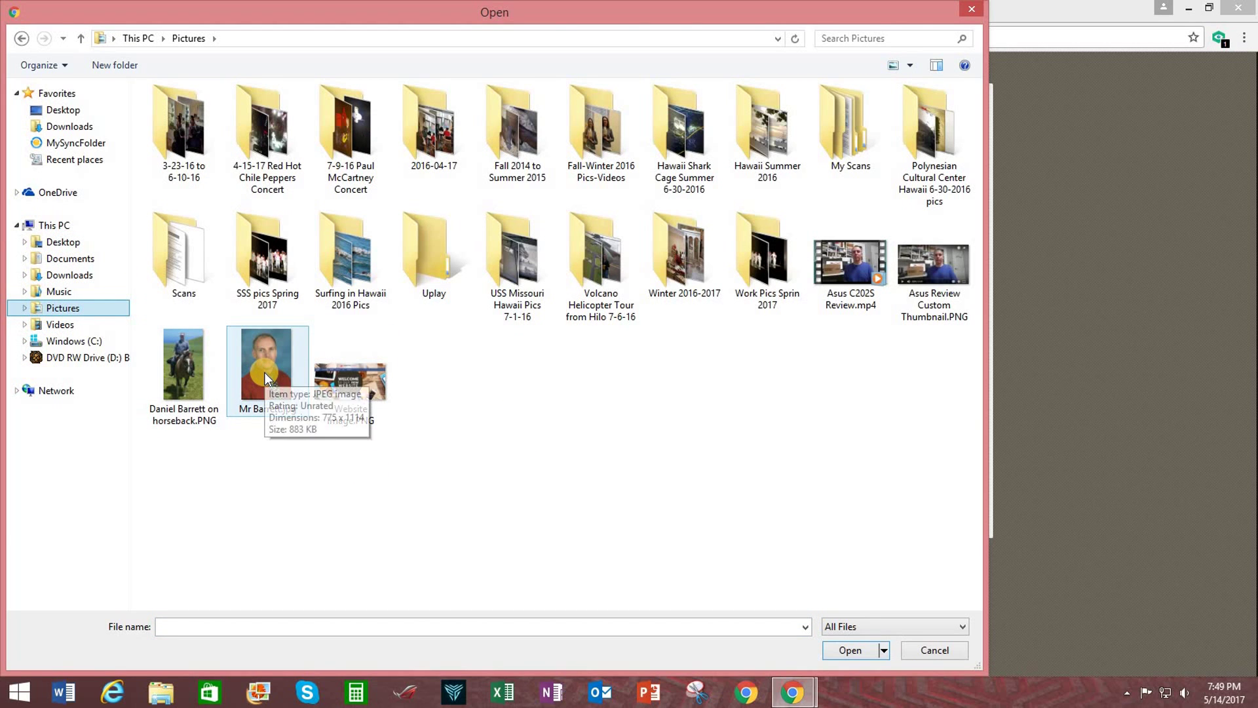
pyautogui.doubleClick(265, 372)
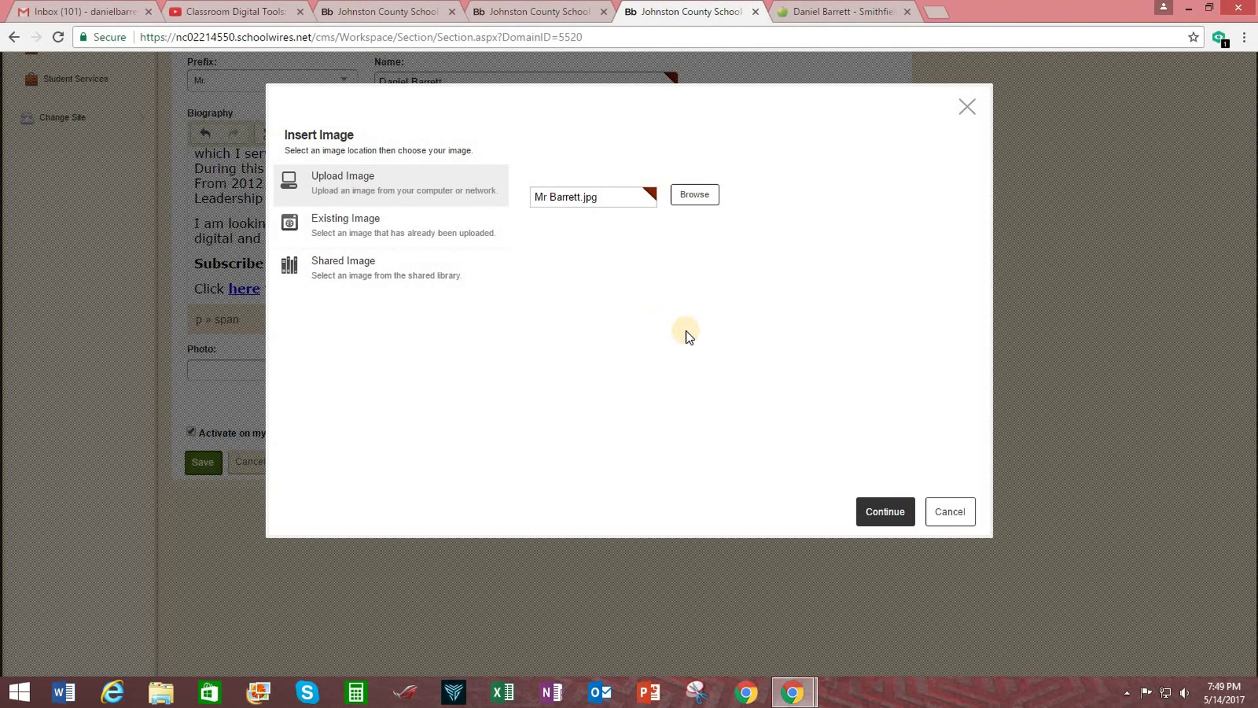
pyautogui.click(886, 504)
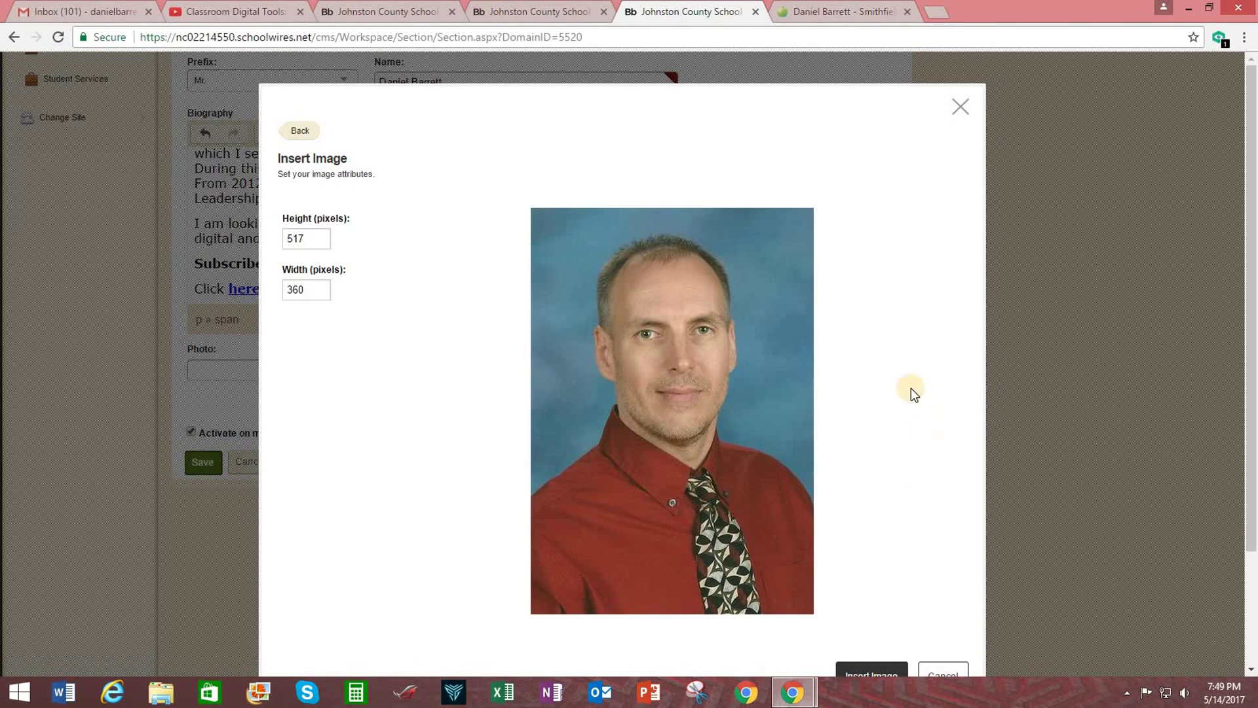
# Insert the uploaded portrait as the teacher's photo.
pyautogui.scroll(-2, 448, 415)
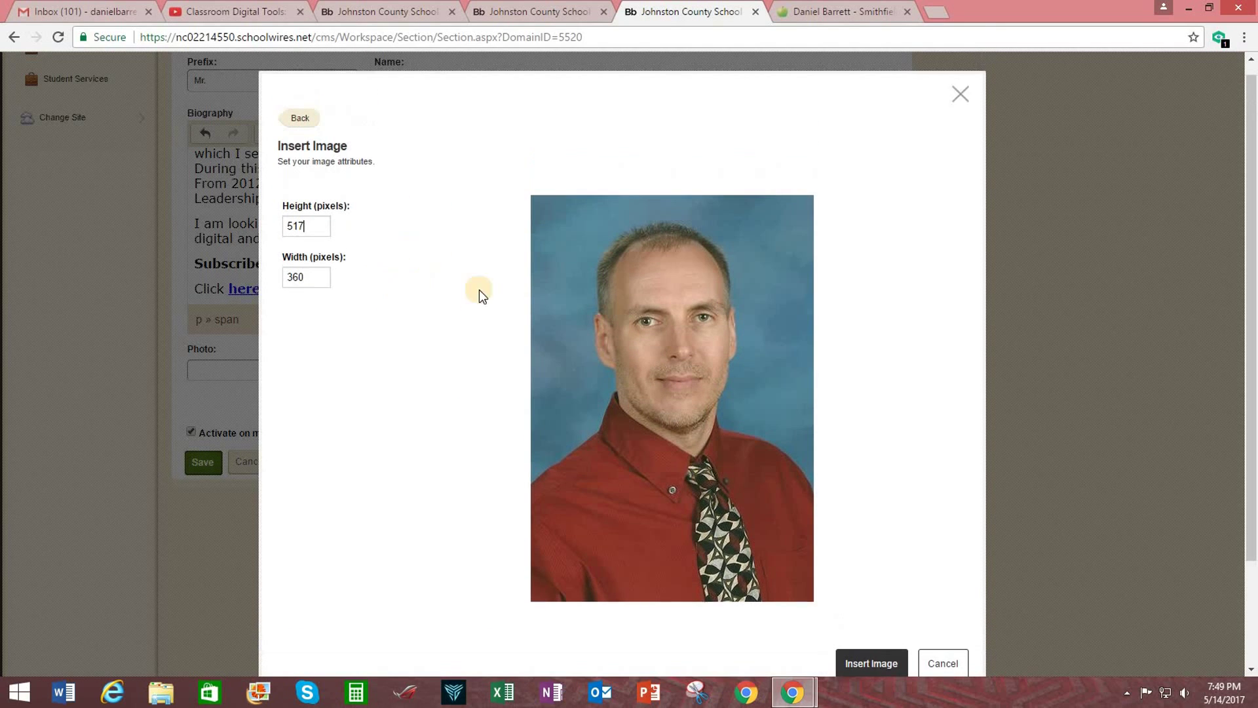
pyautogui.scroll(-2, 852, 610)
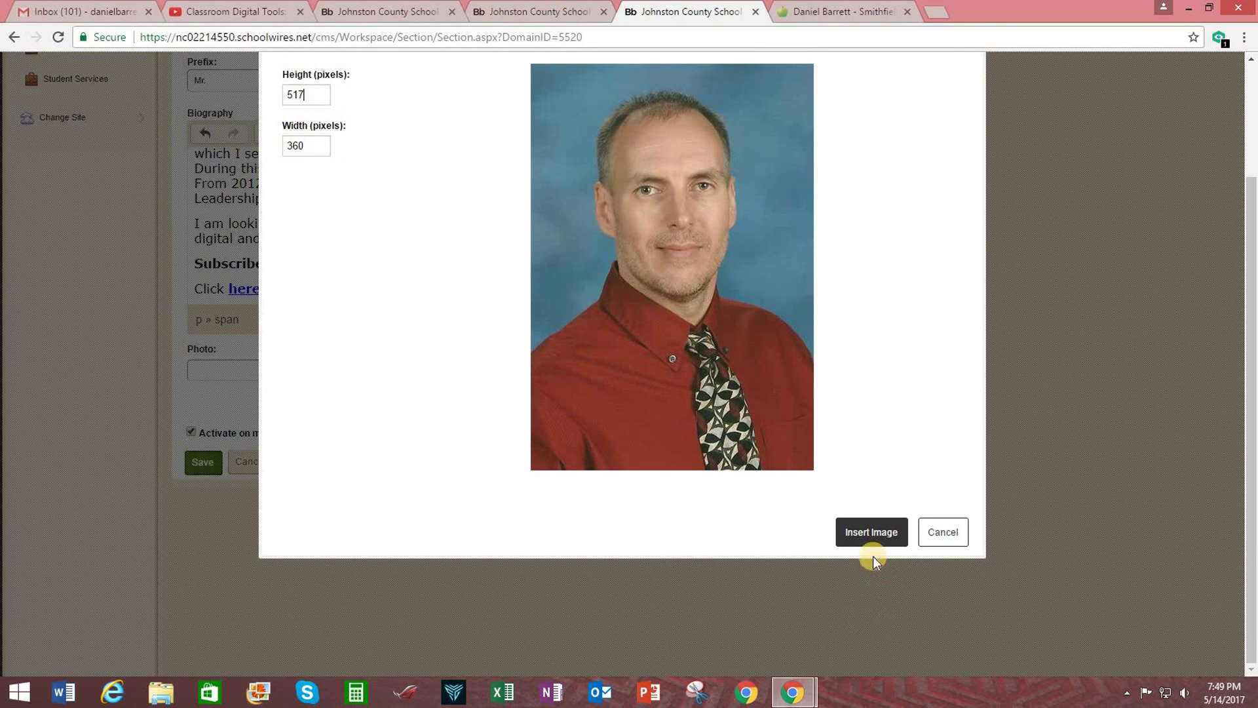
pyautogui.click(870, 533)
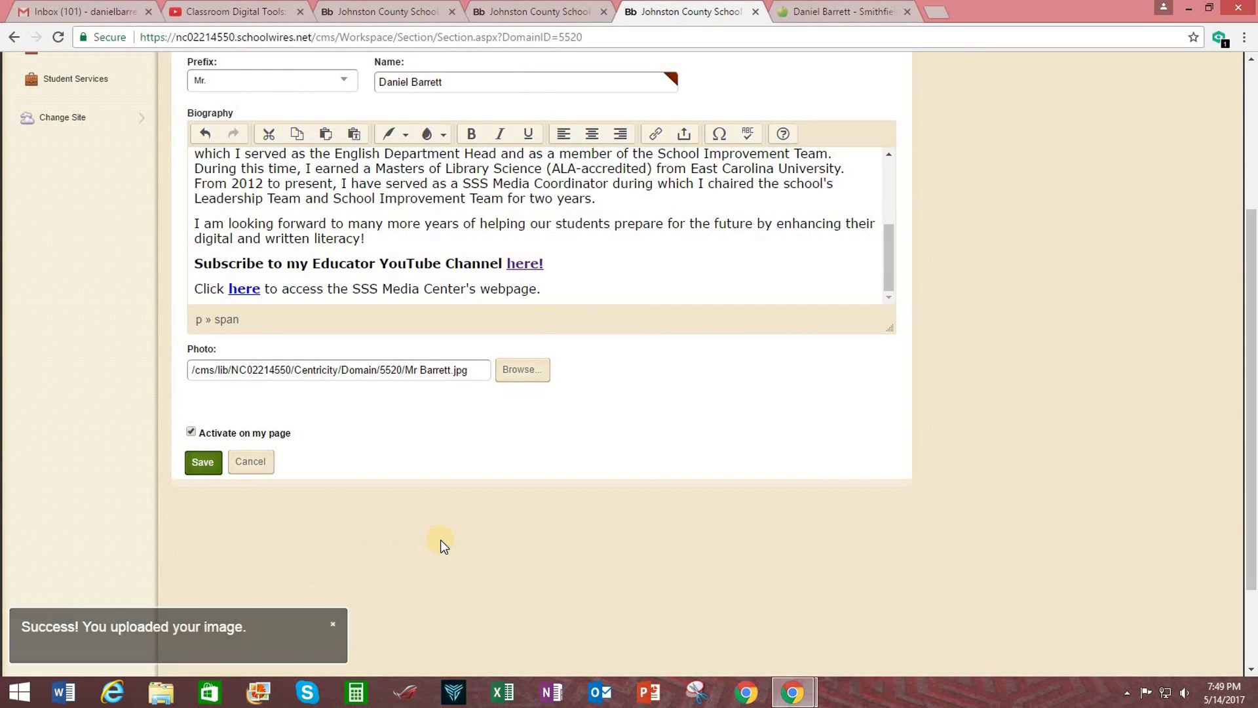
pyautogui.scroll(2, 445, 547)
pyautogui.scroll(-1, 451, 557)
pyautogui.click(203, 541)
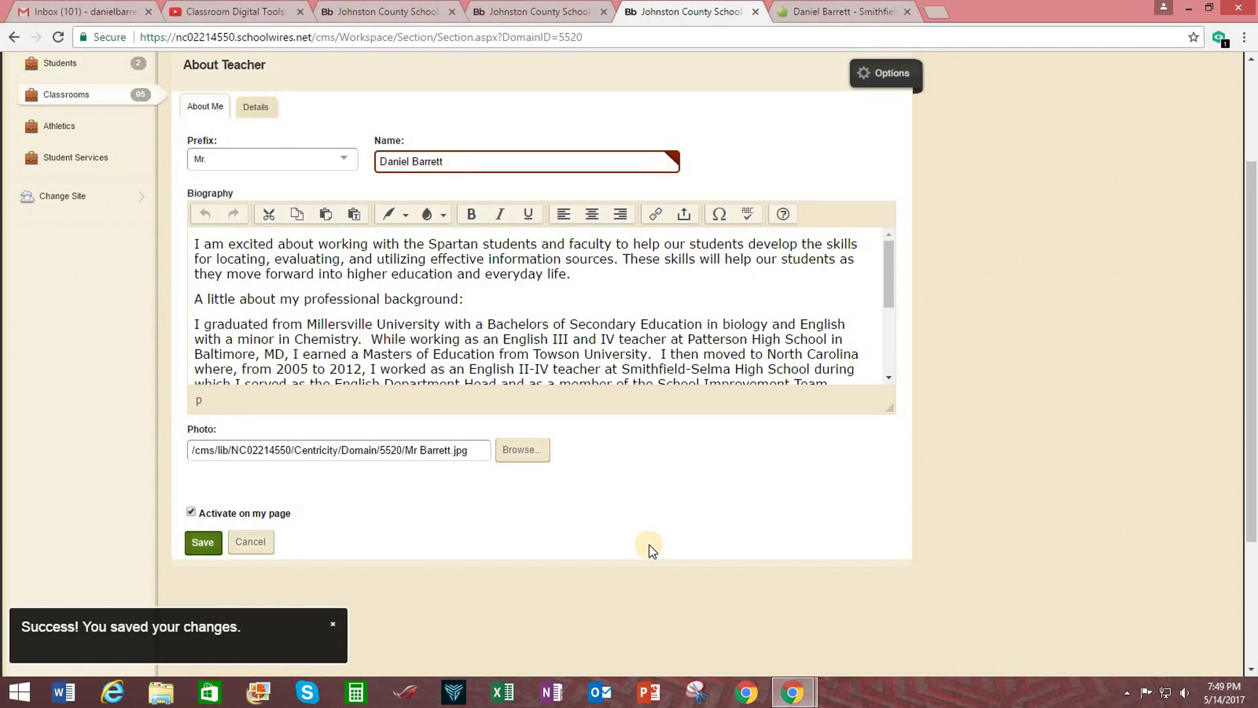
pyautogui.scroll(2, 649, 540)
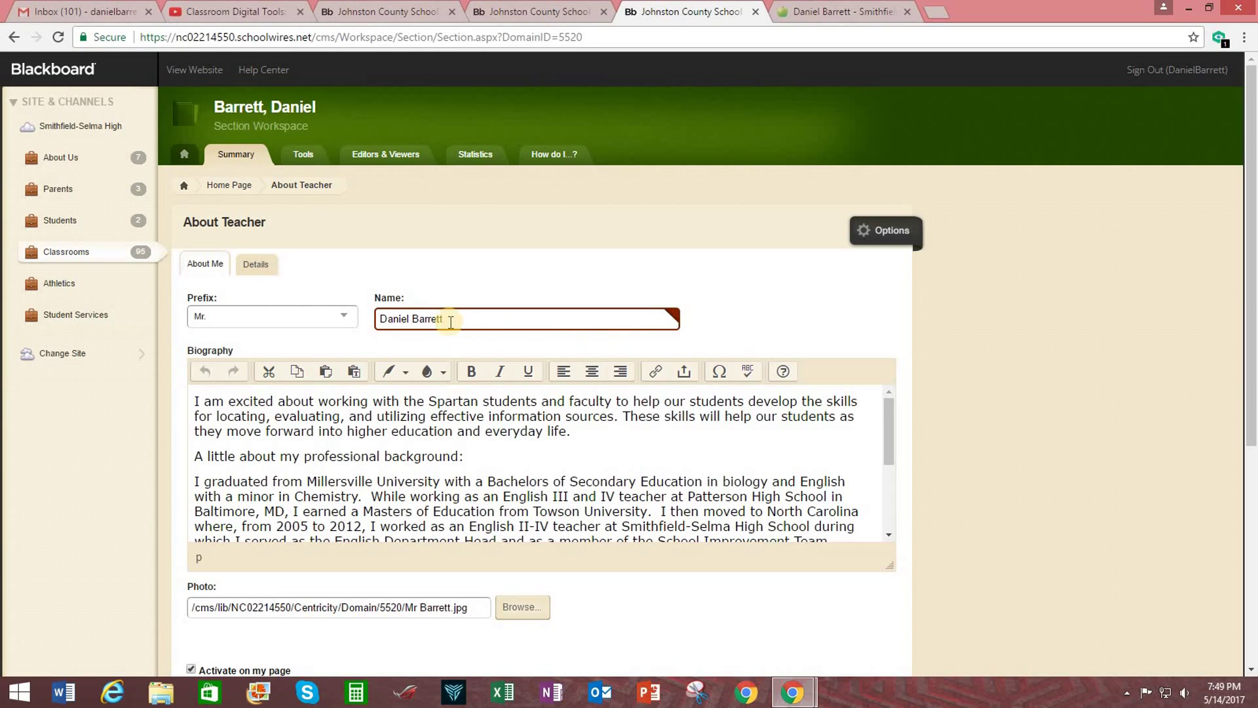
pyautogui.click(195, 70)
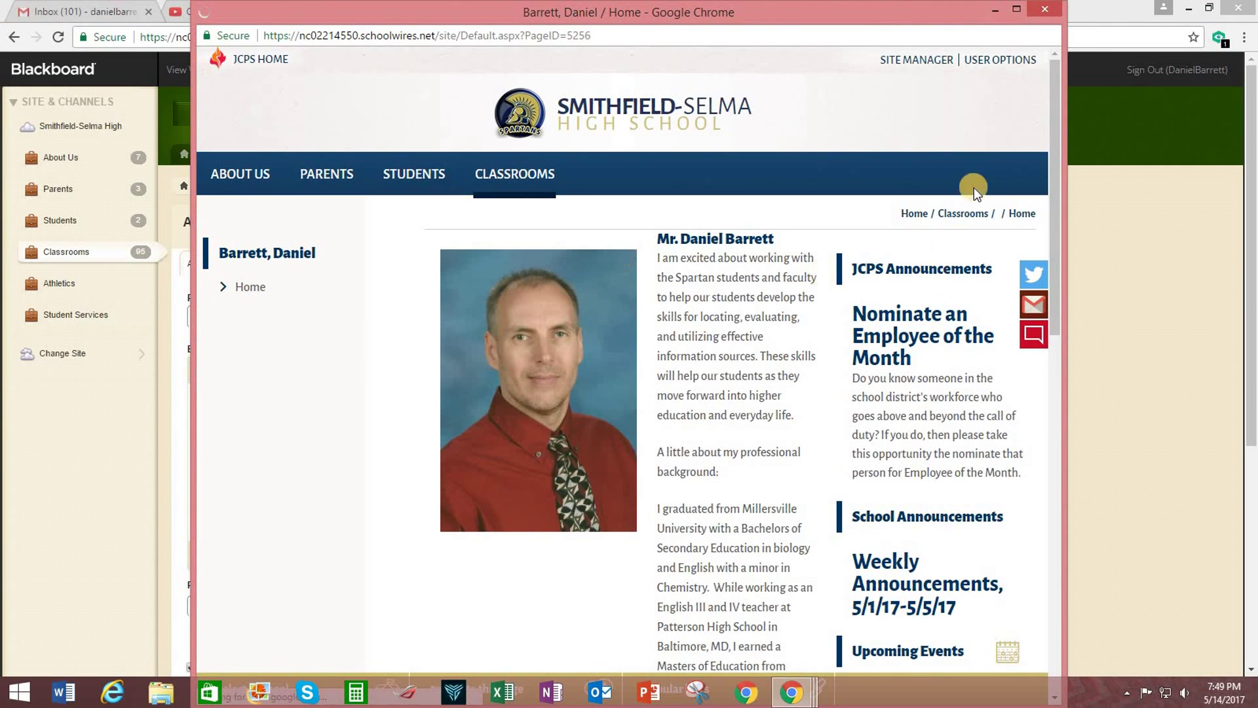
pyautogui.click(1016, 12)
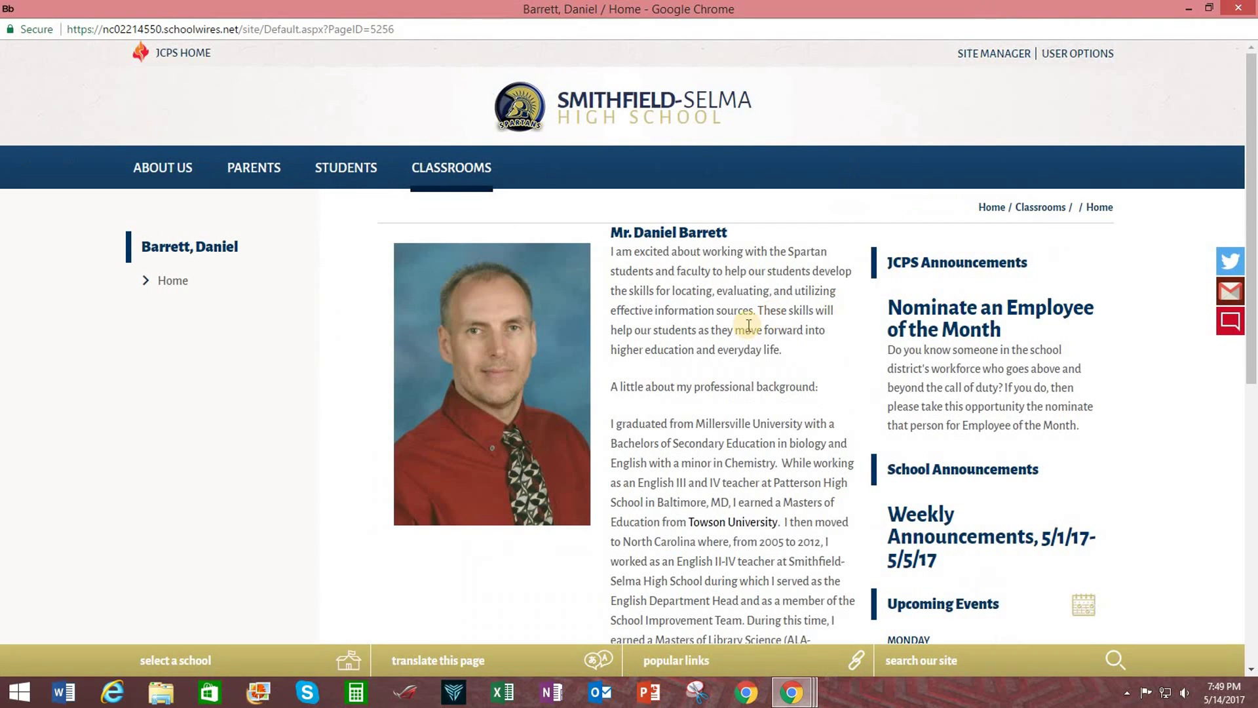
pyautogui.scroll(-8, 732, 347)
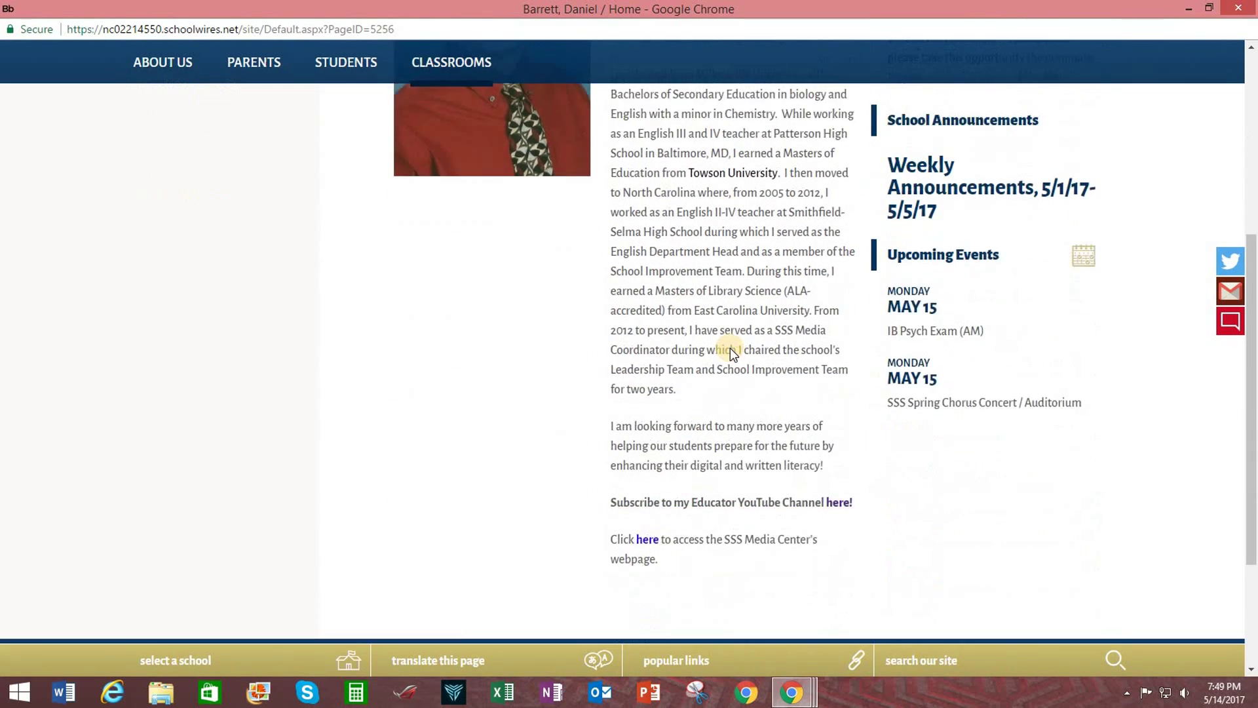
pyautogui.scroll(10, 731, 347)
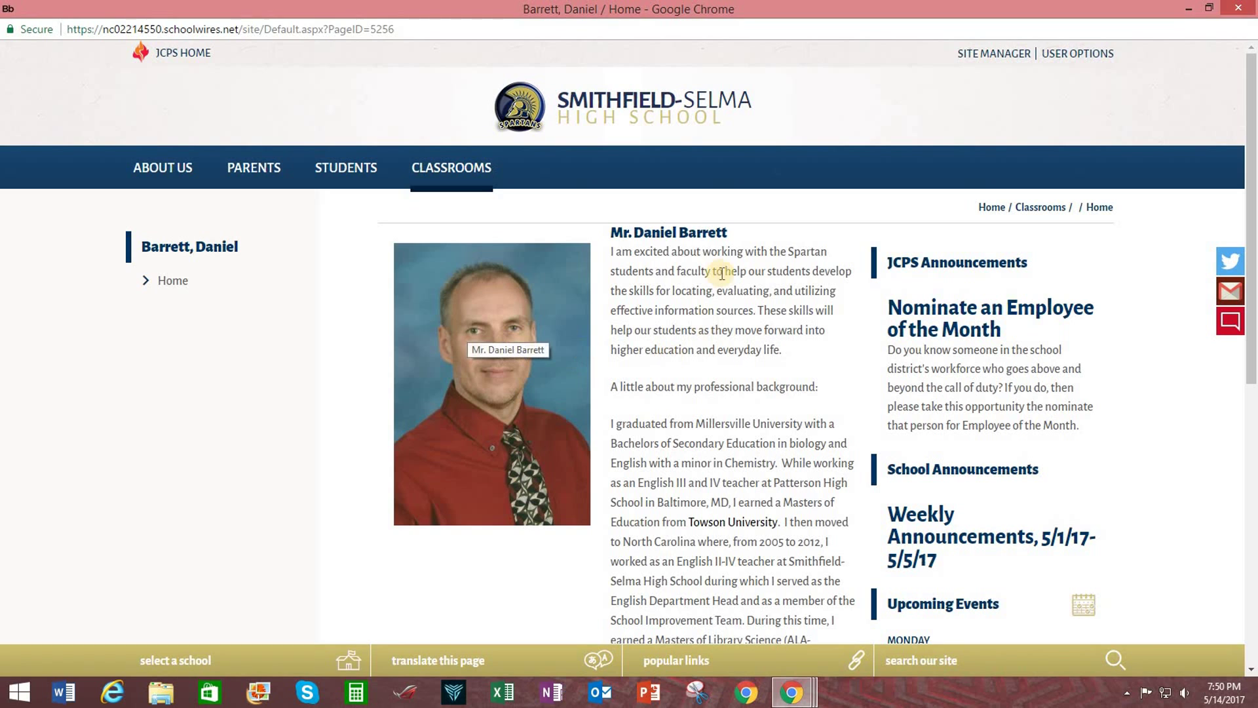
pyautogui.scroll(-7, 680, 517)
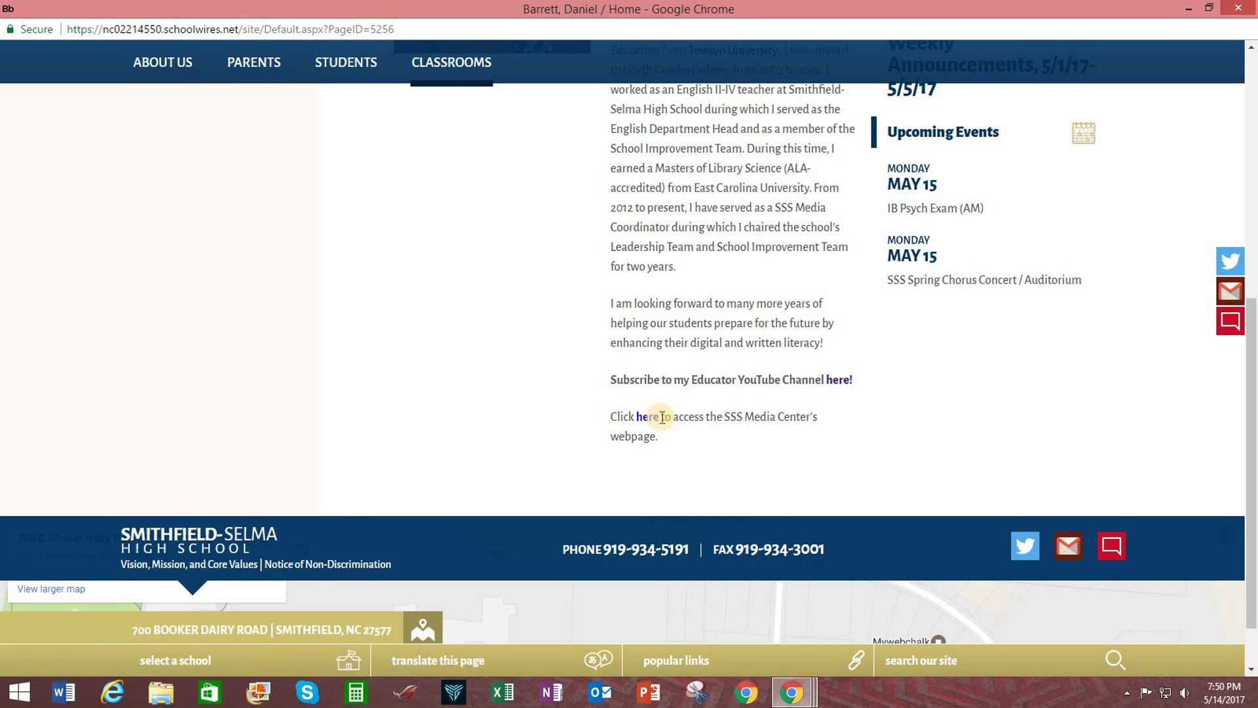
pyautogui.scroll(7, 759, 449)
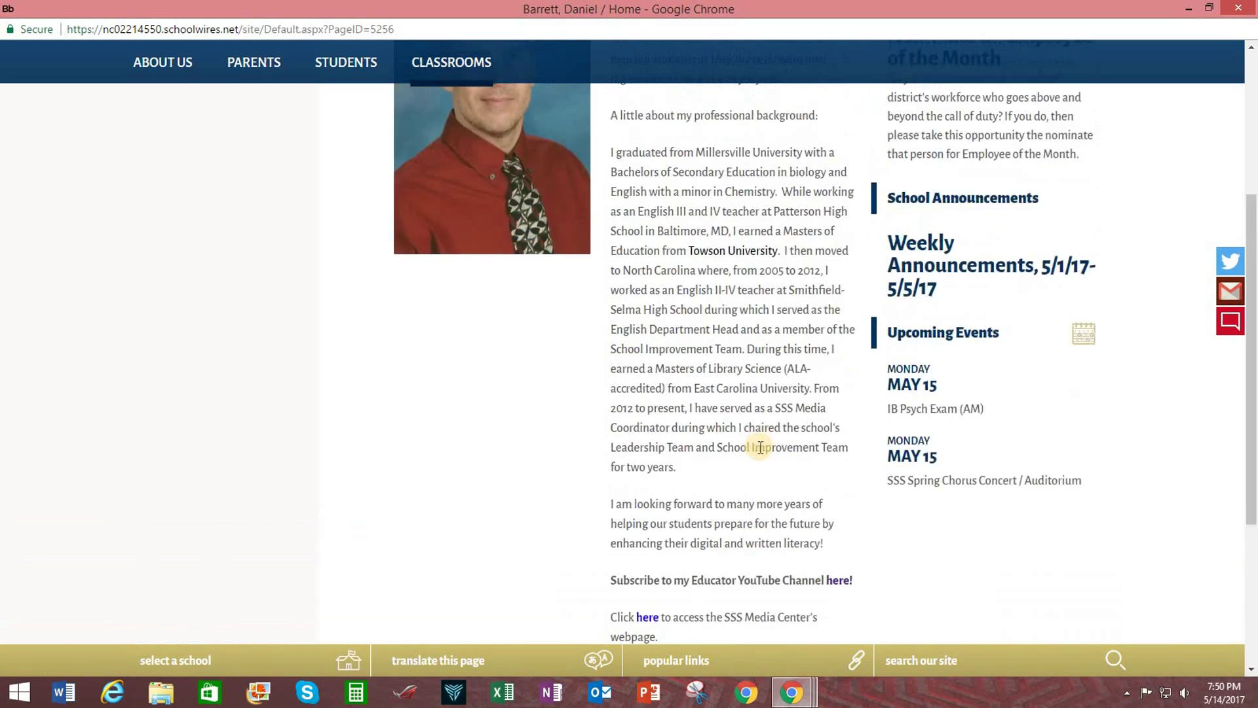
pyautogui.scroll(1, 760, 447)
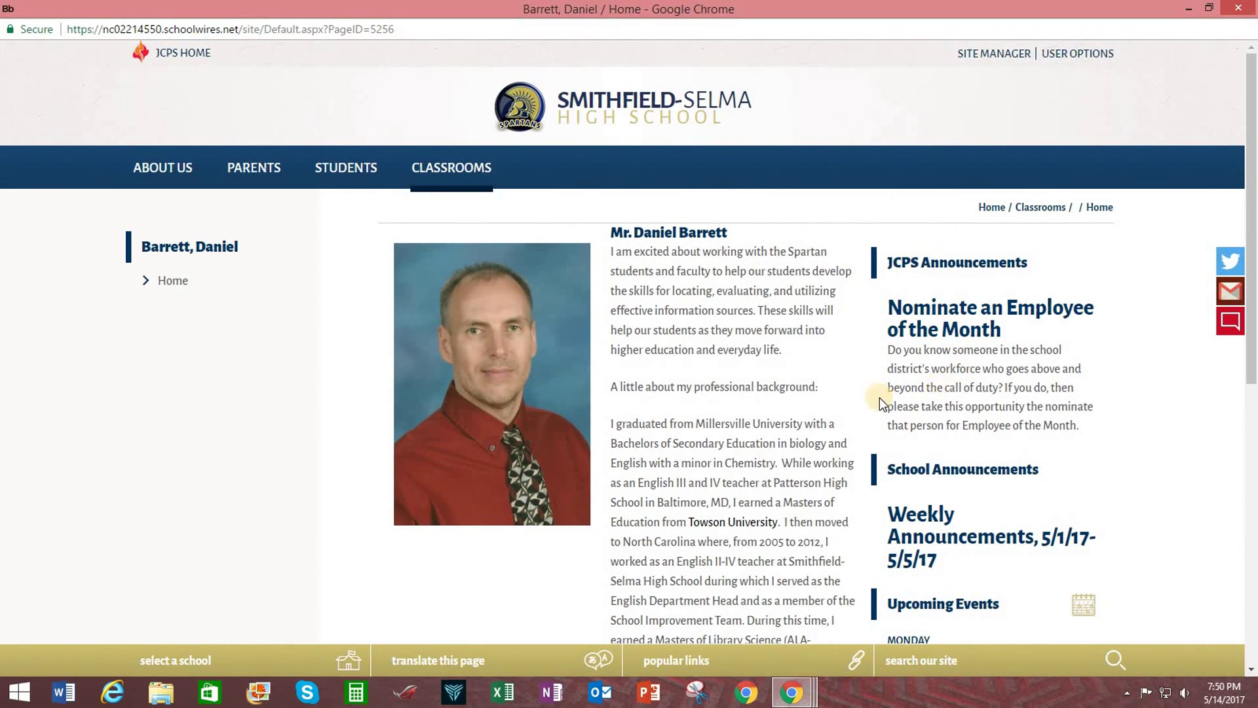
pyautogui.scroll(-4, 772, 416)
pyautogui.scroll(-2, 753, 343)
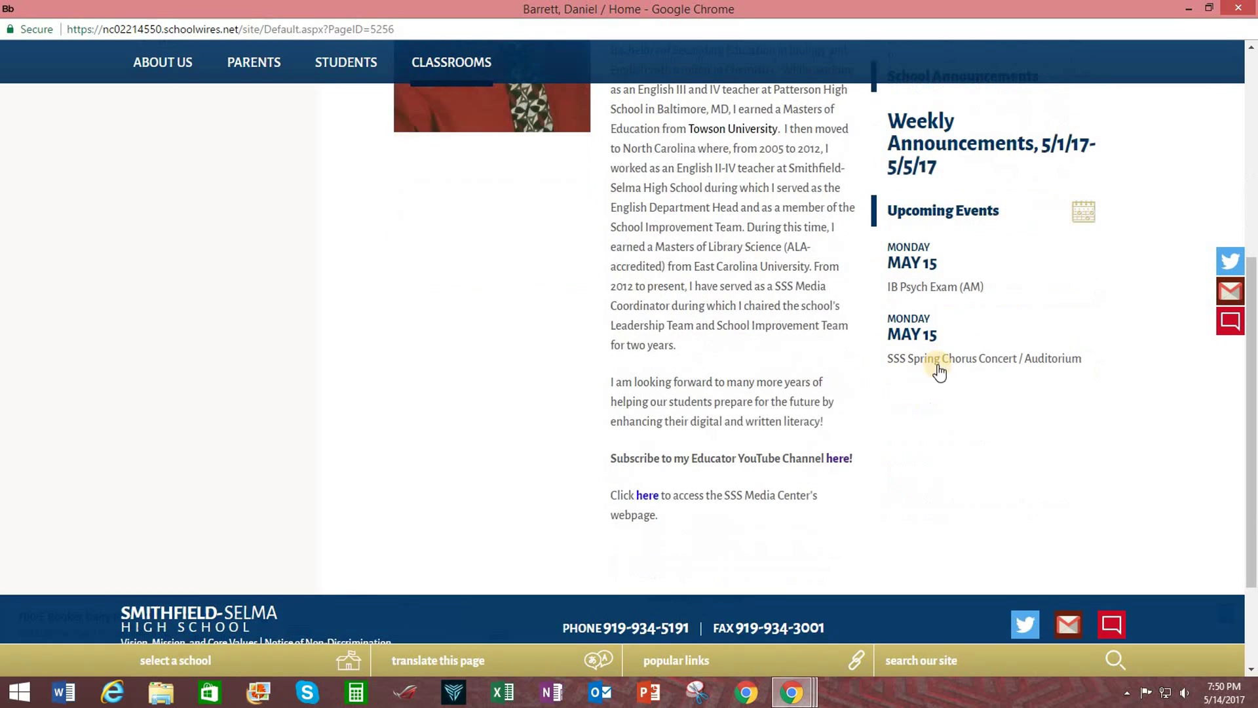
pyautogui.scroll(-2, 708, 396)
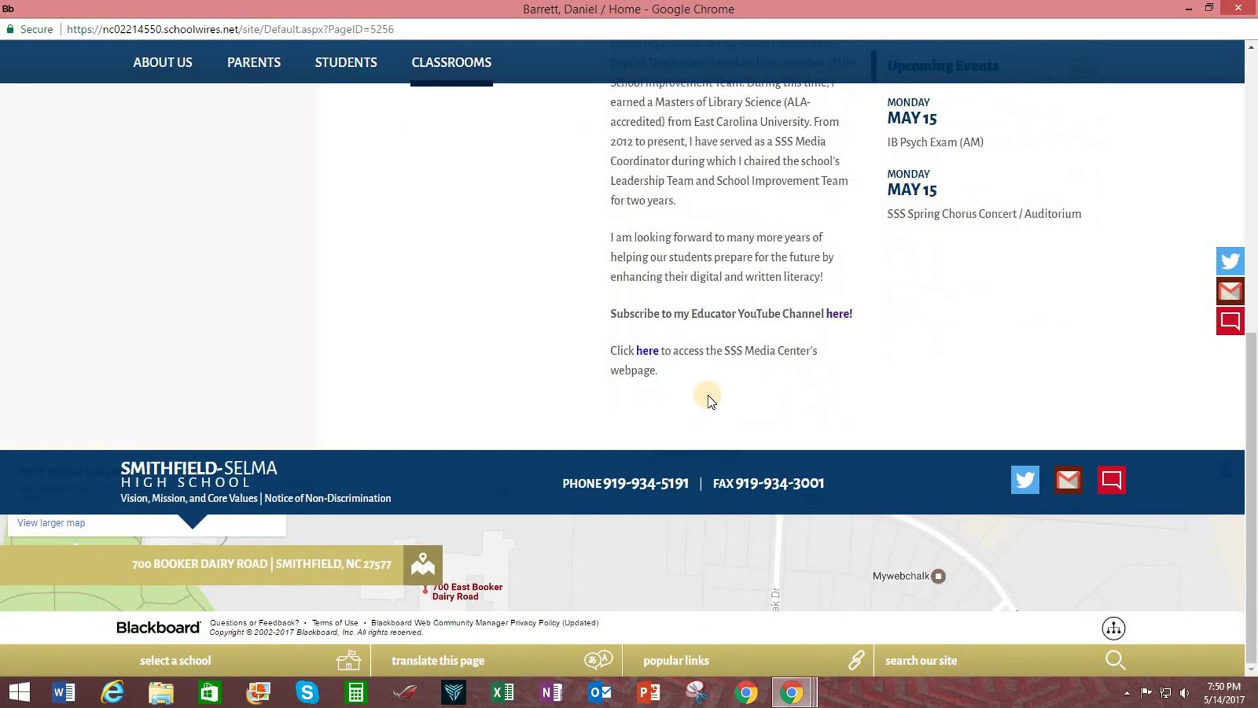
pyautogui.scroll(6, 708, 395)
pyautogui.scroll(2, 708, 394)
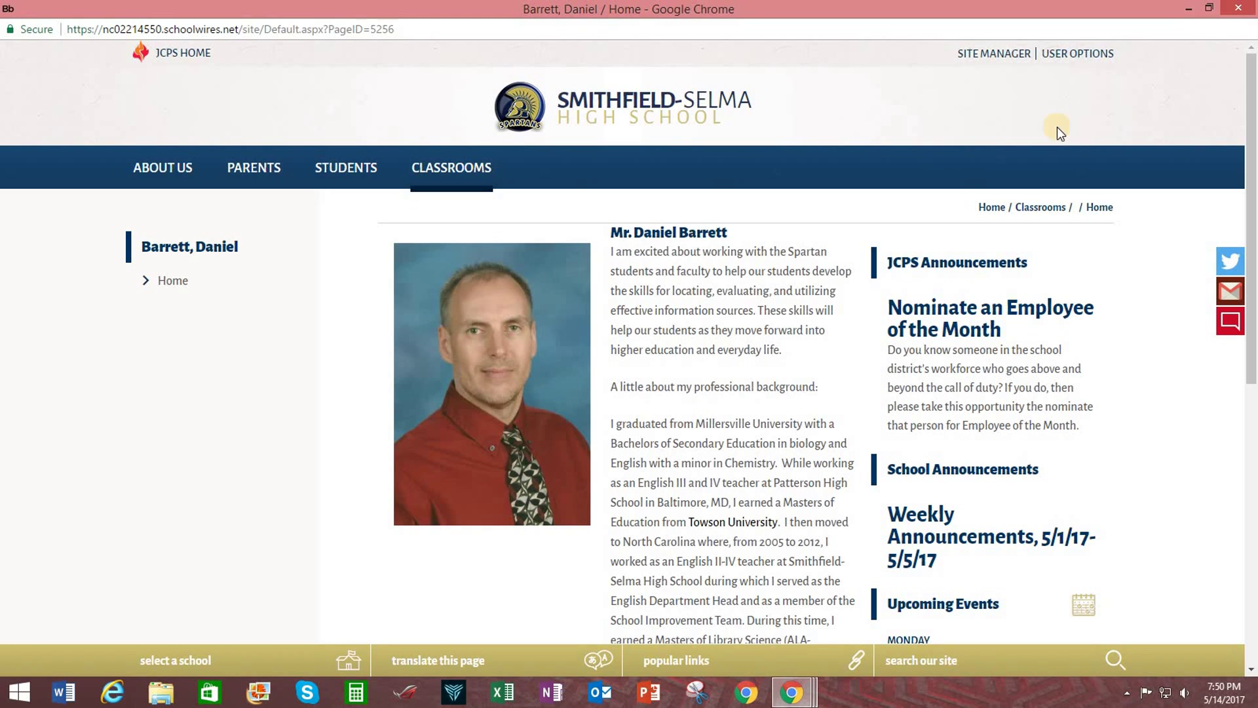
# Close the preview, visit the Details tab's Email, Phone and Degrees fields, then return to About Me.
pyautogui.click(1233, 18)
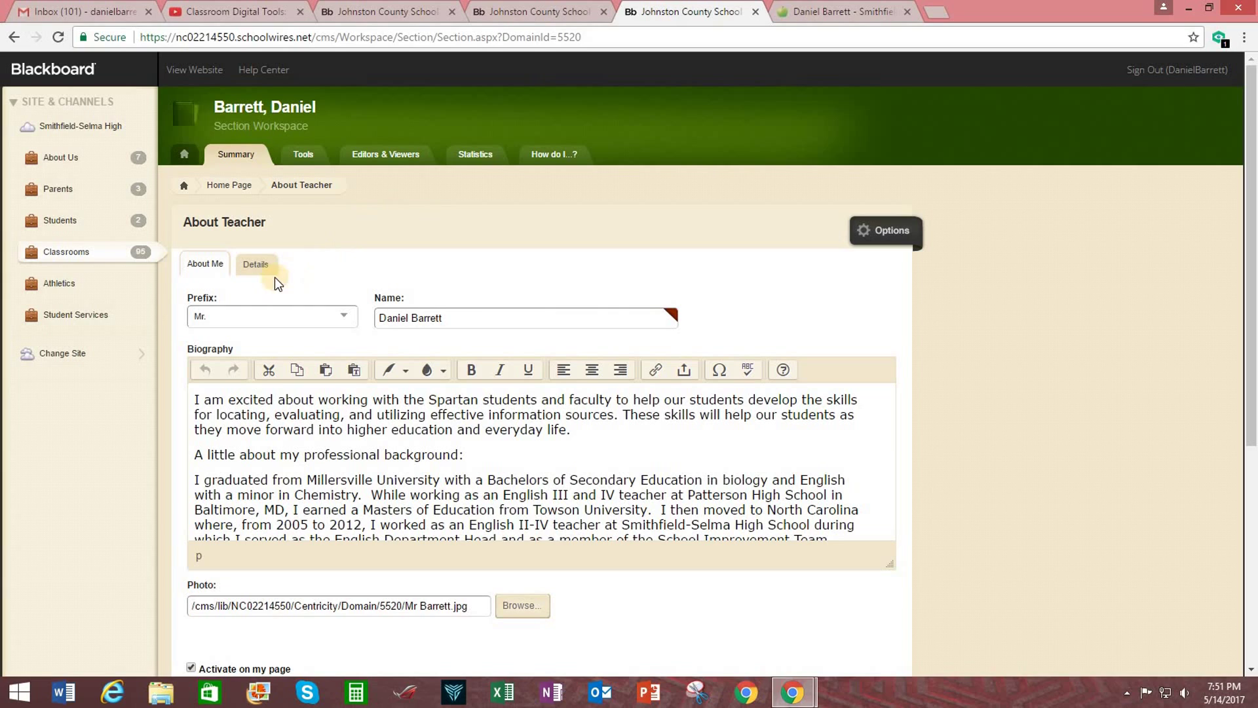
pyautogui.click(256, 265)
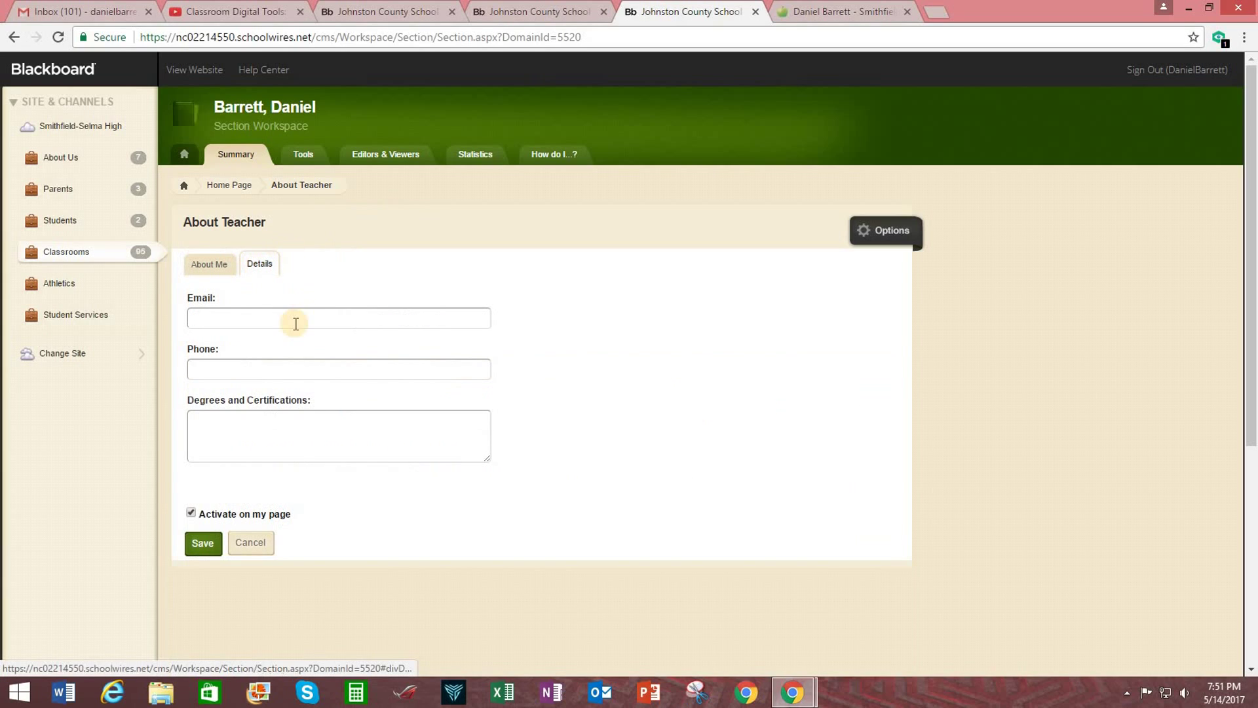
pyautogui.click(252, 317)
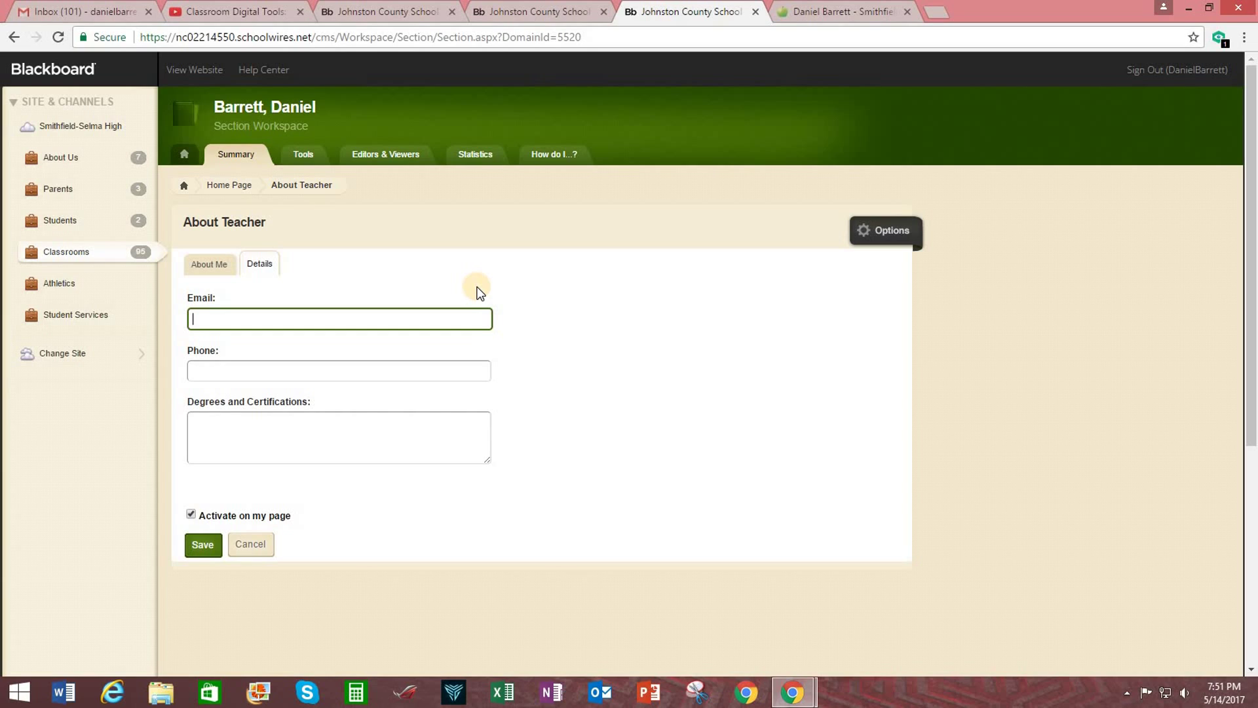
pyautogui.click(209, 369)
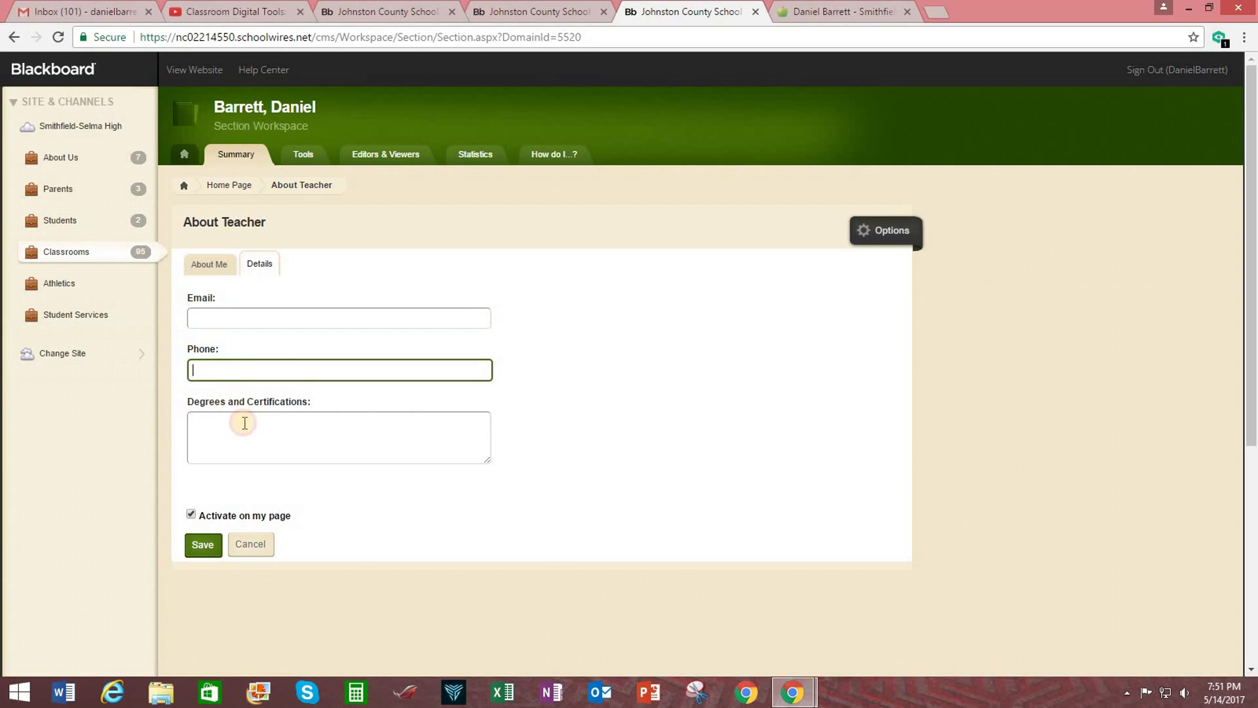
pyautogui.click(256, 427)
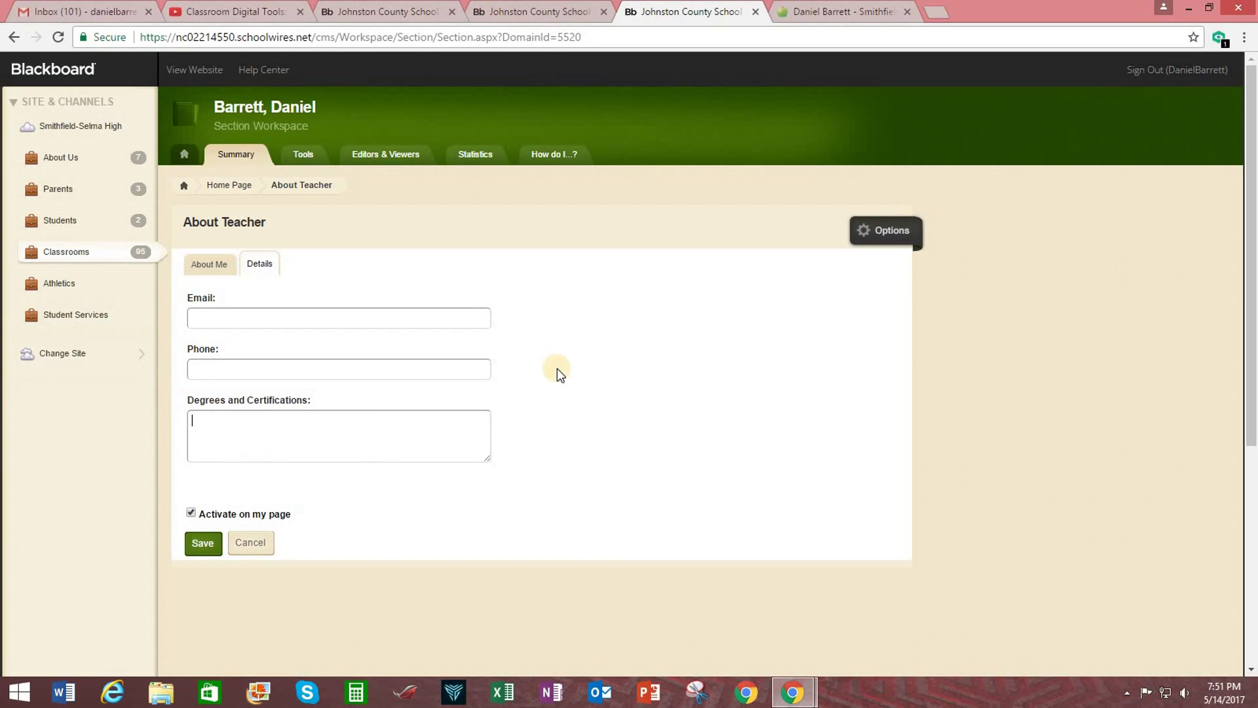
pyautogui.click(207, 265)
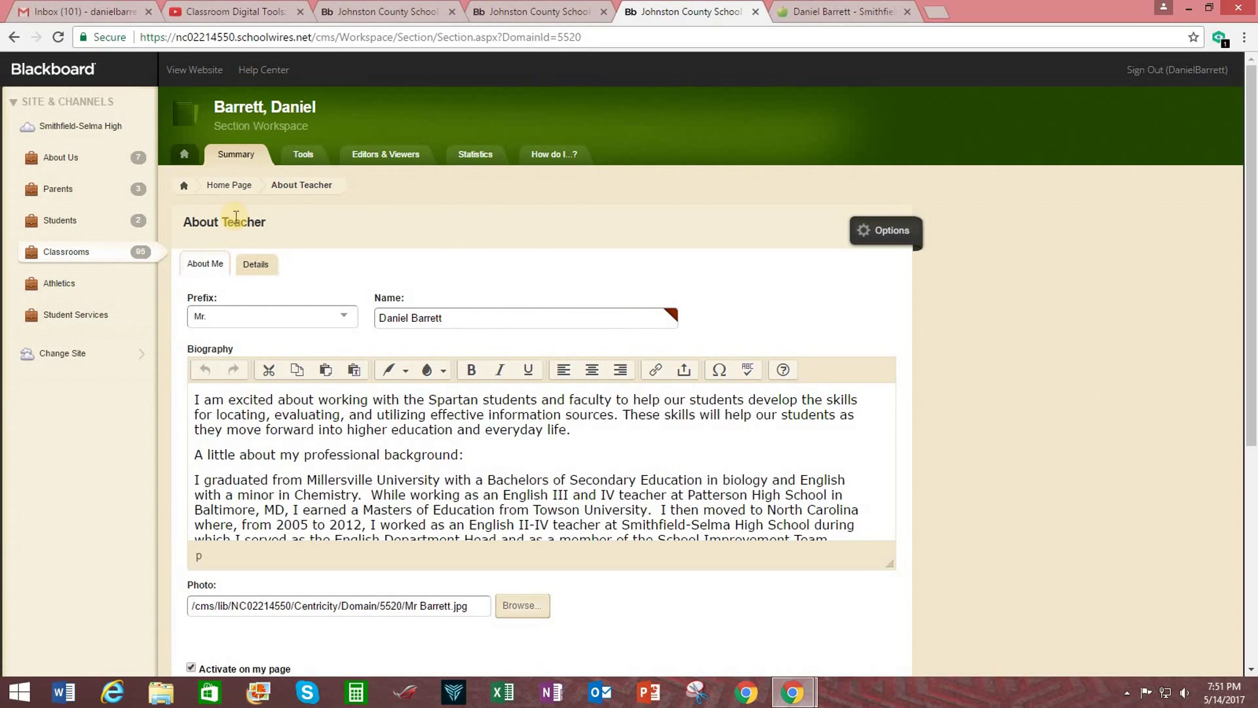
# Open the Schedule block's editor from the Home Page summary.
pyautogui.click(226, 185)
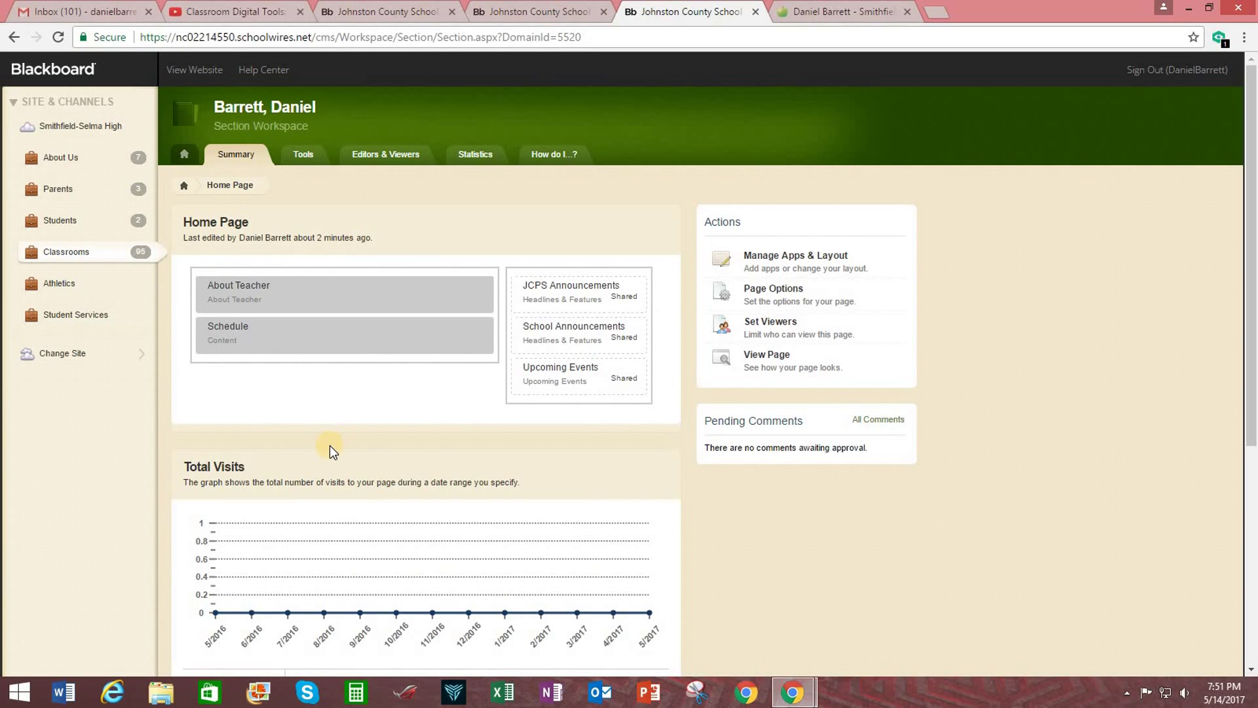
pyautogui.click(296, 334)
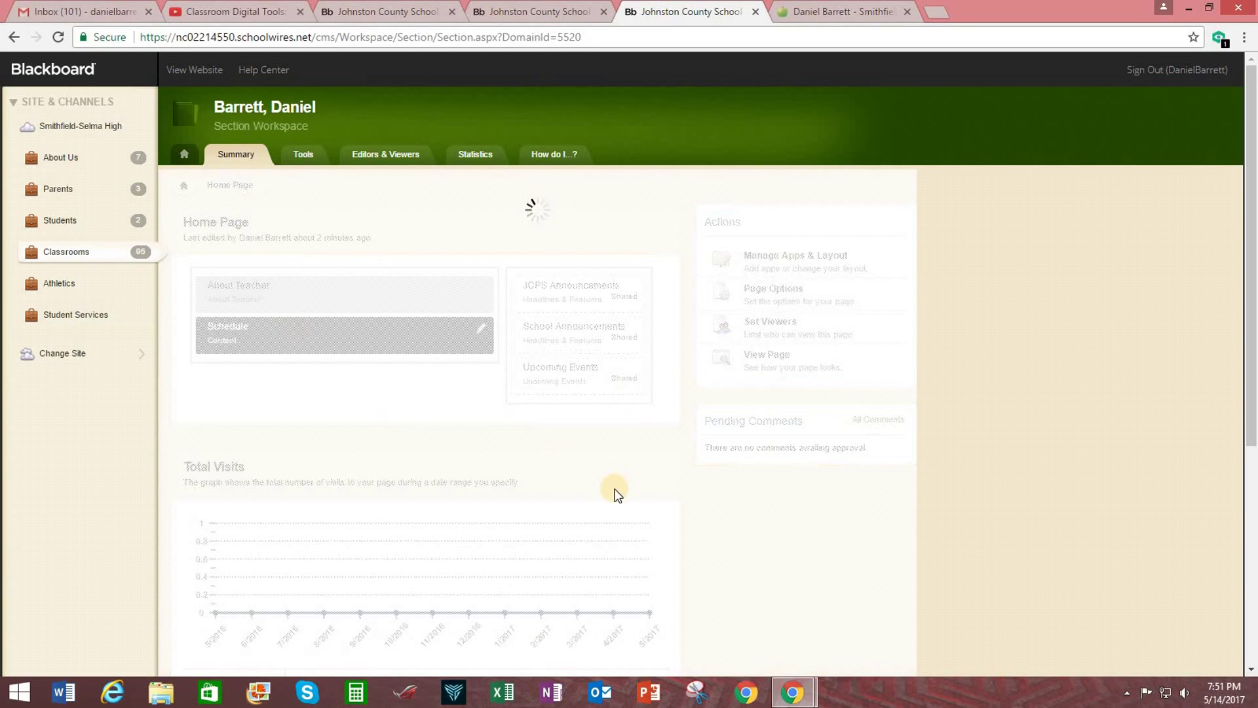
pyautogui.scroll(-5, 423, 445)
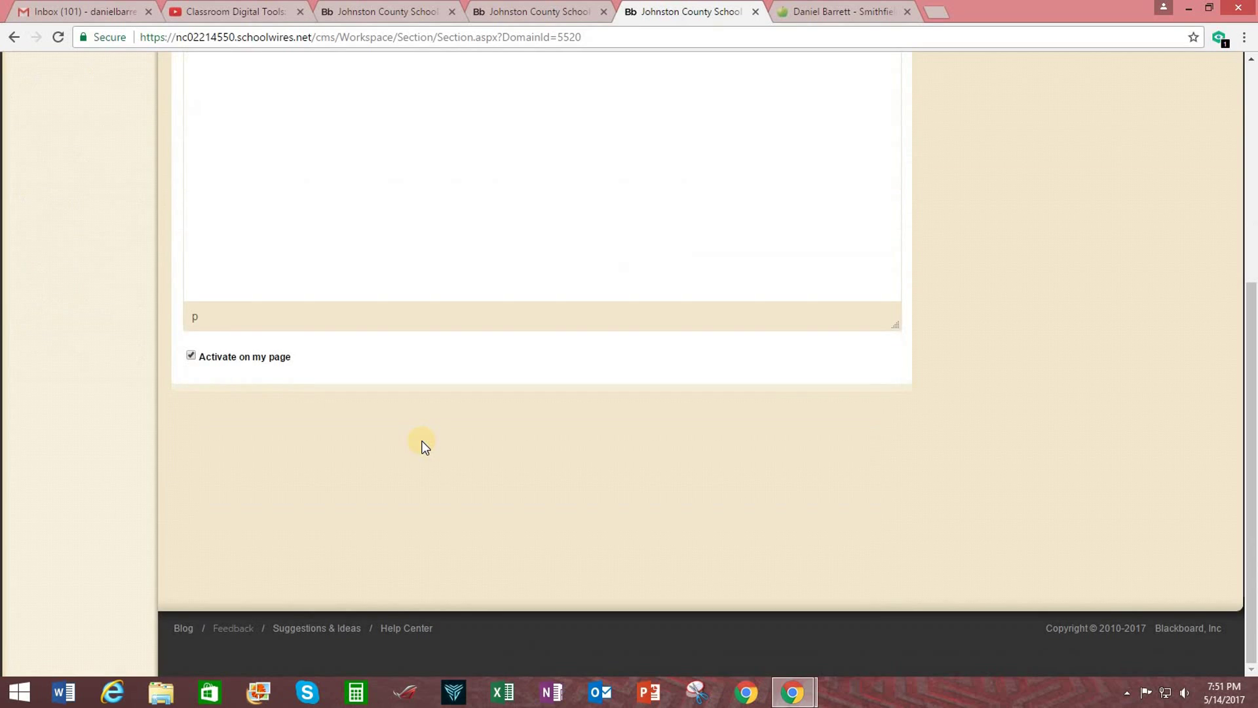
pyautogui.scroll(5, 393, 439)
pyautogui.click(313, 363)
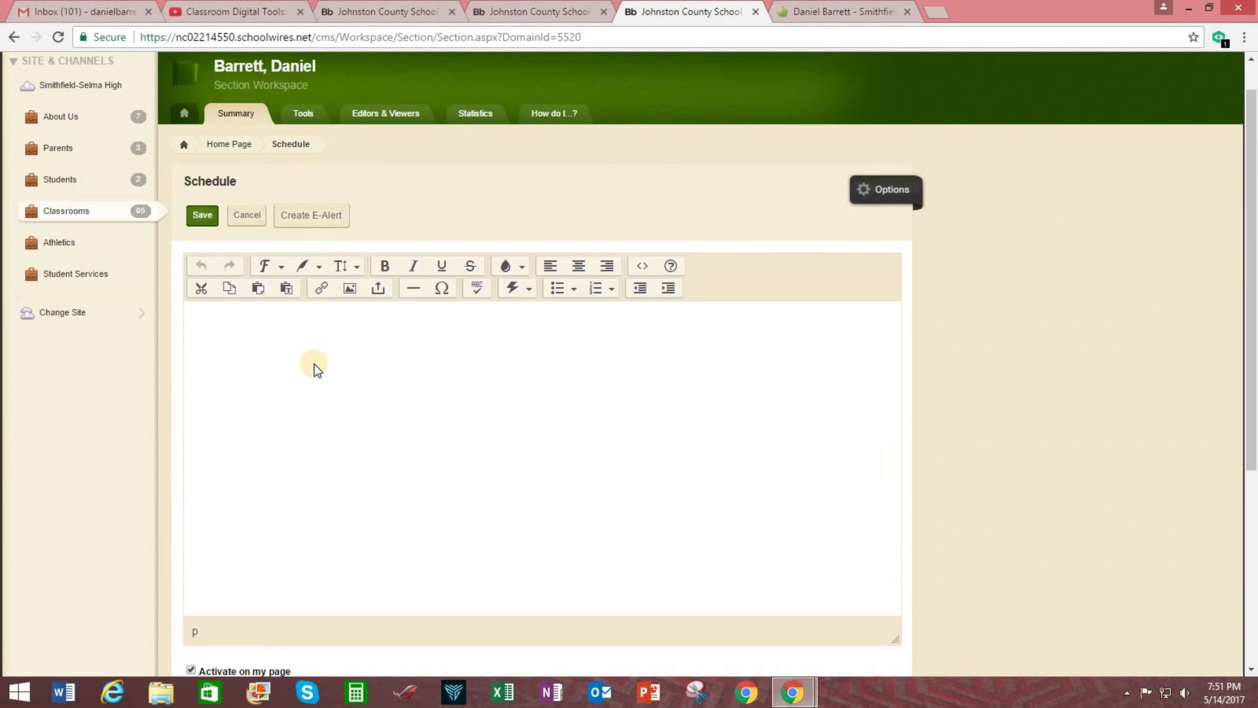
# Enter four lines, Block 1: through Block 4, each followed by Media.
pyautogui.write('Block 1:')
pyautogui.press('Return')
pyautogui.press('Return')
pyautogui.write('Block 2:')
pyautogui.press('Return')
pyautogui.press('Return')
pyautogui.write('Block 3:')
pyautogui.press('Return')
pyautogui.press('Return')
pyautogui.write('Block 4')
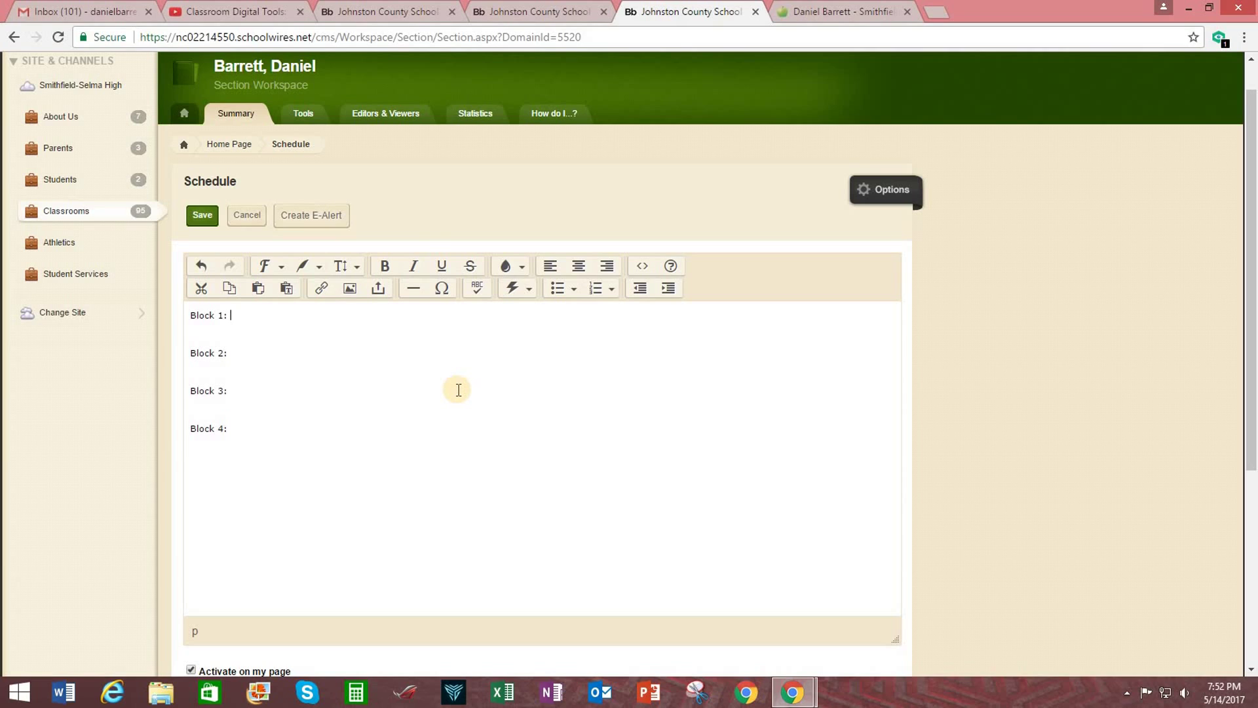
pyautogui.write('MediaMediaMediaMerdia')
pyautogui.scroll(-3, 458, 387)
pyautogui.scroll(4, 561, 407)
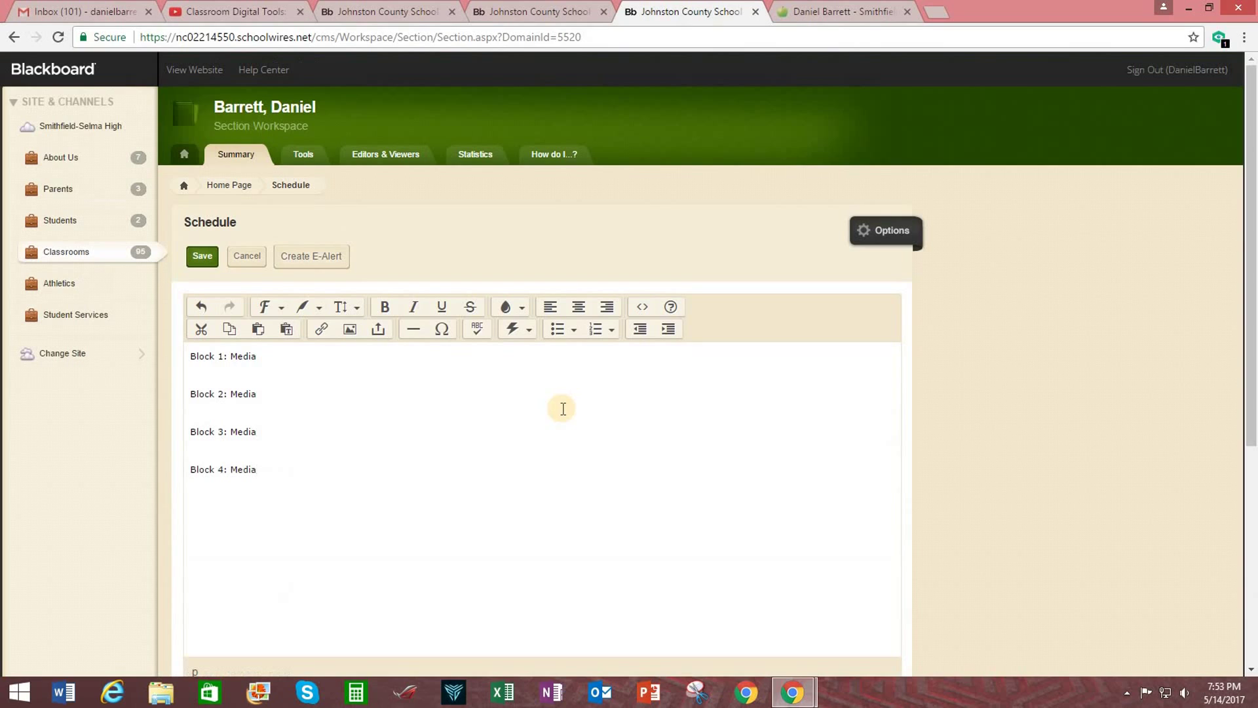
# Save the Block 1–4 schedule and go back to the Home Page summary.
pyautogui.click(207, 260)
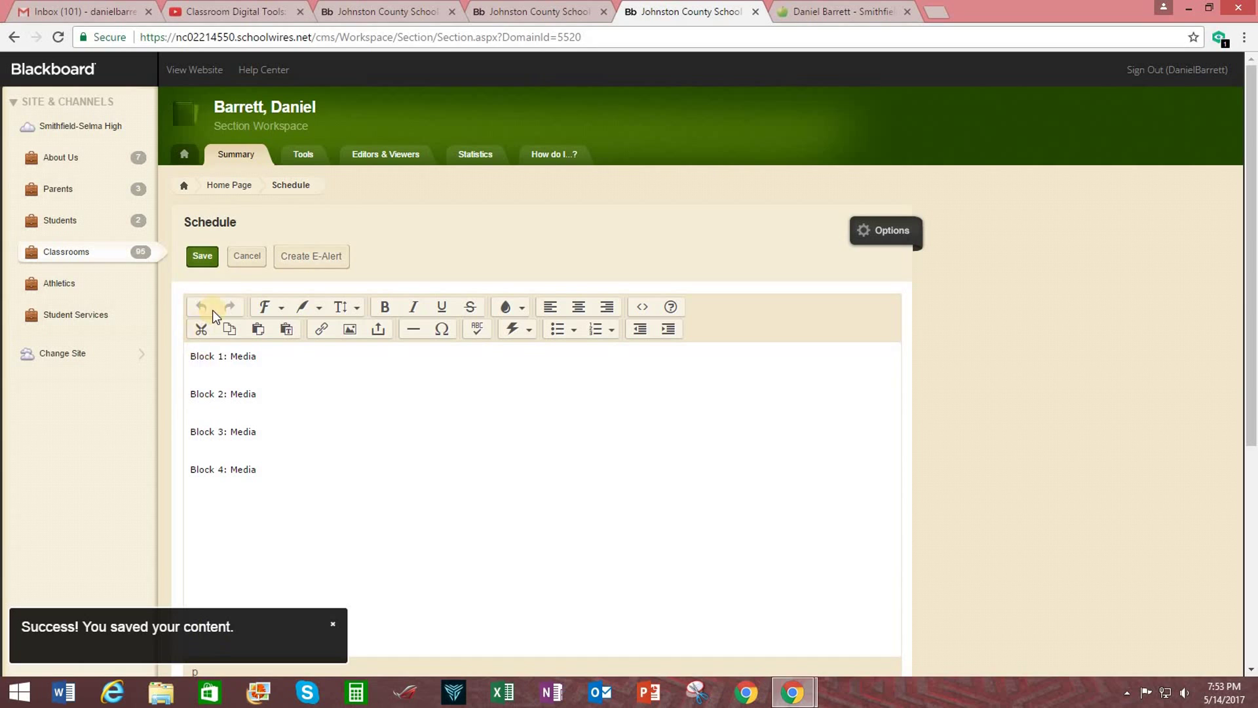
pyautogui.click(222, 185)
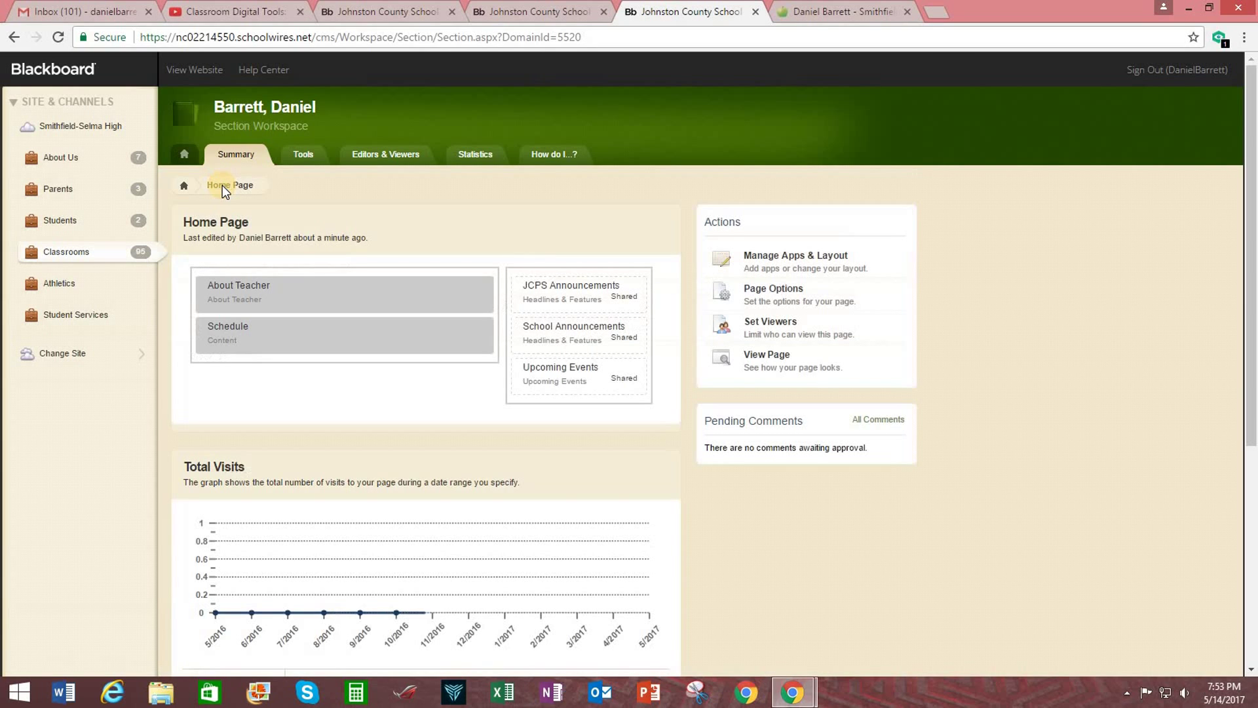